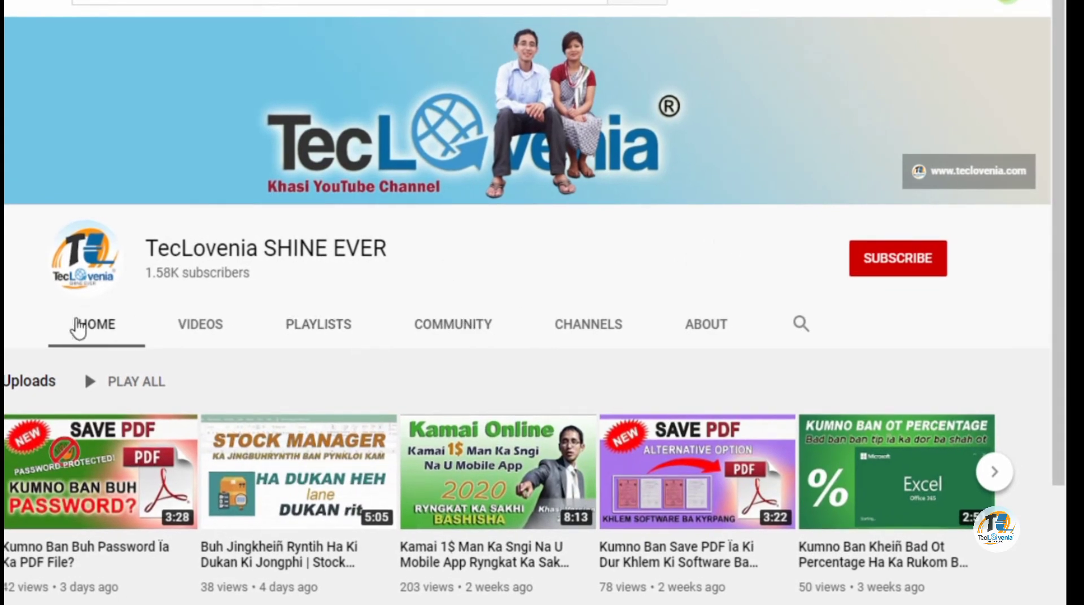
Subscribe to the TecLovenia SHINE EVER channel with bell notifications set to All
click(891, 272)
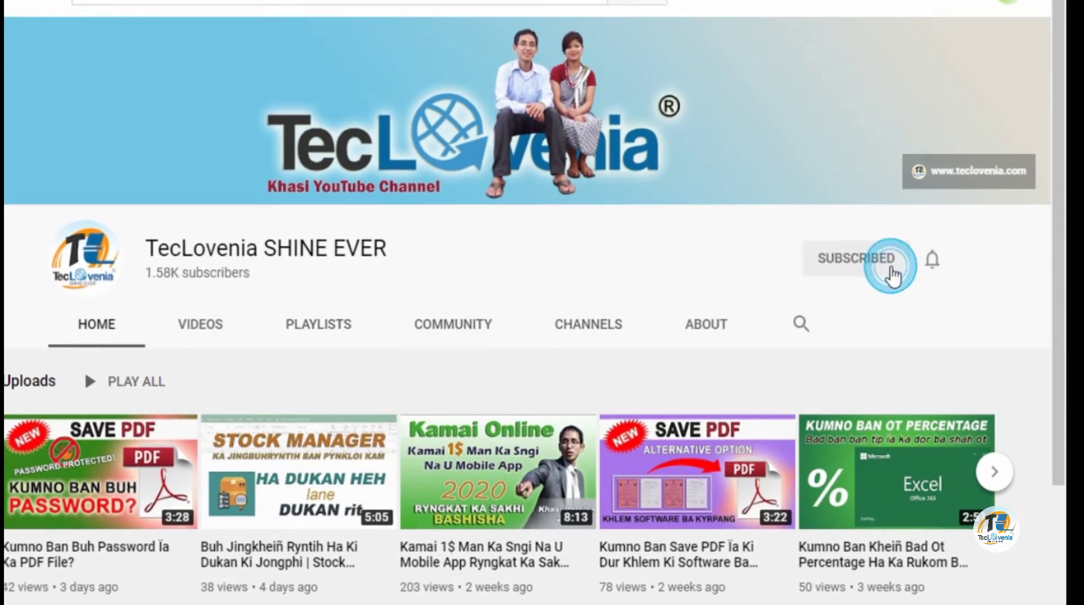
click(934, 264)
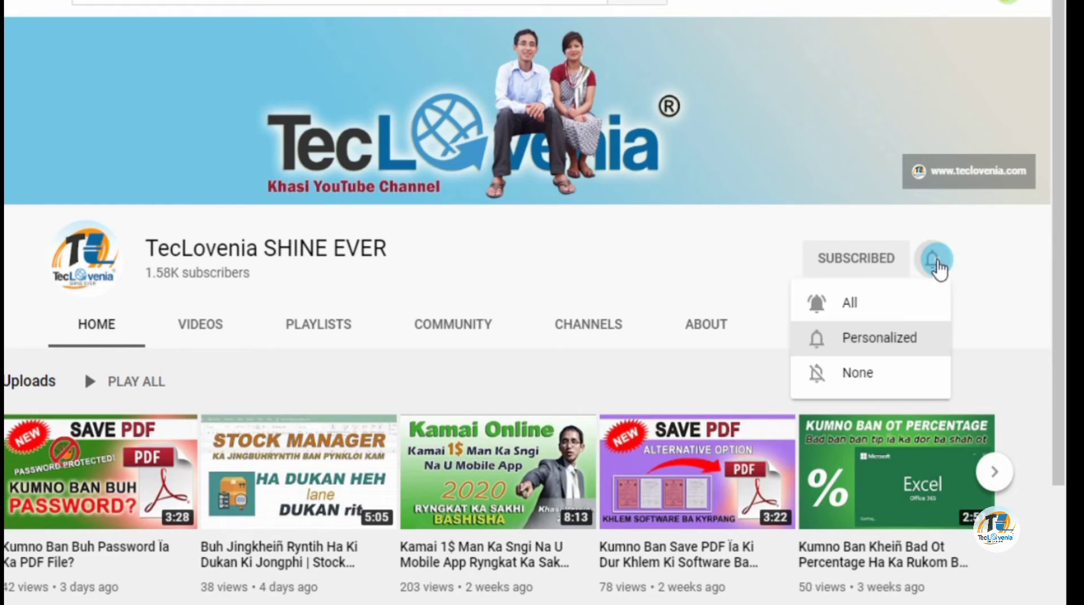
click(922, 304)
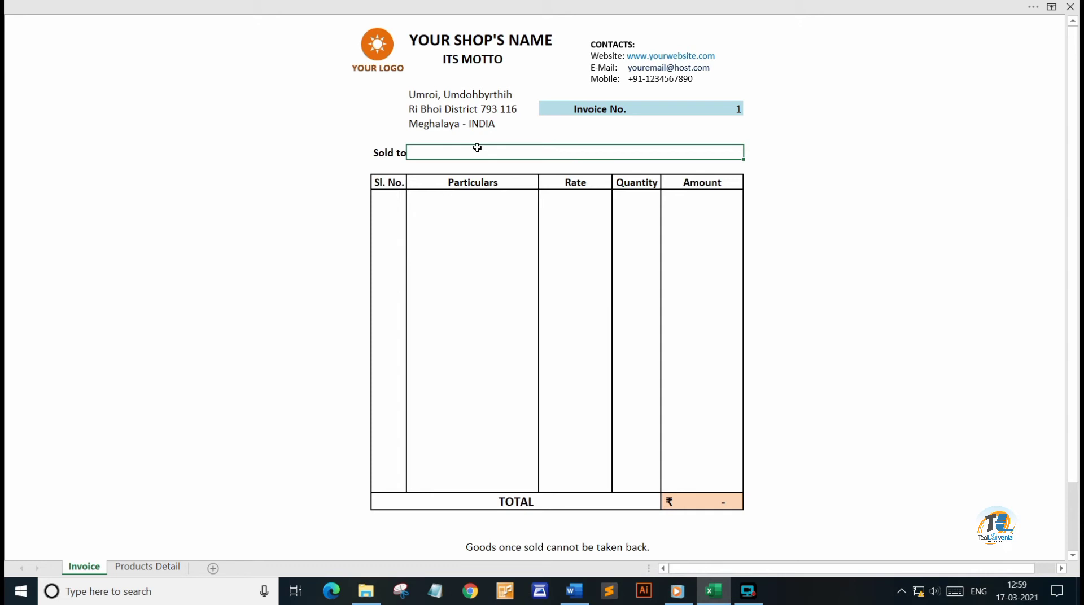
Enter 'Your Customer Name' as buyer and bill Book × 1 on line 1, totalling ₹25.00
text(You)
text(r Custome)
text(r Name)
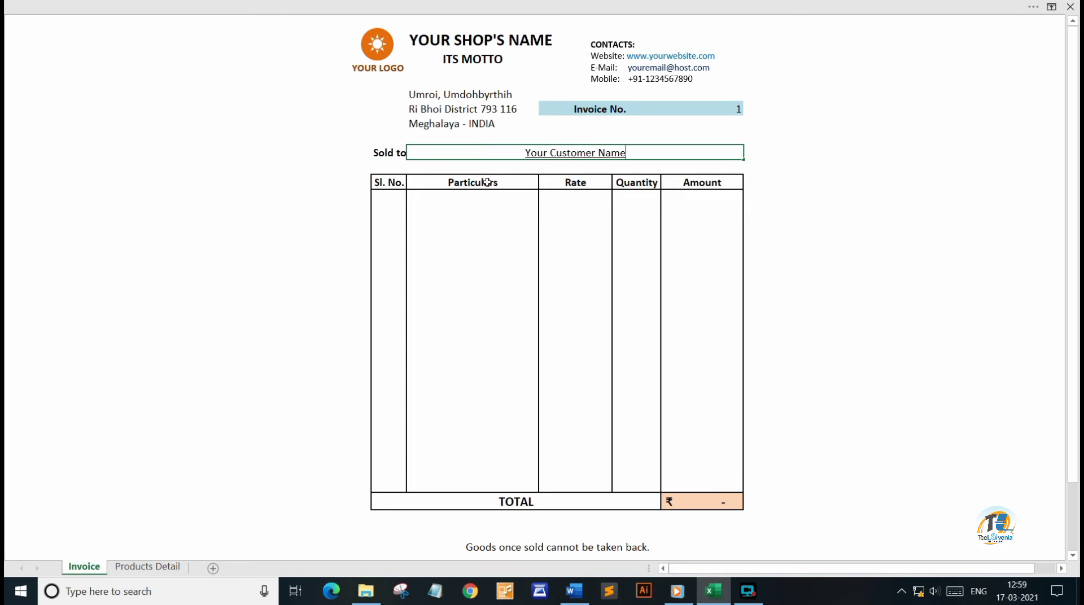
click(393, 202)
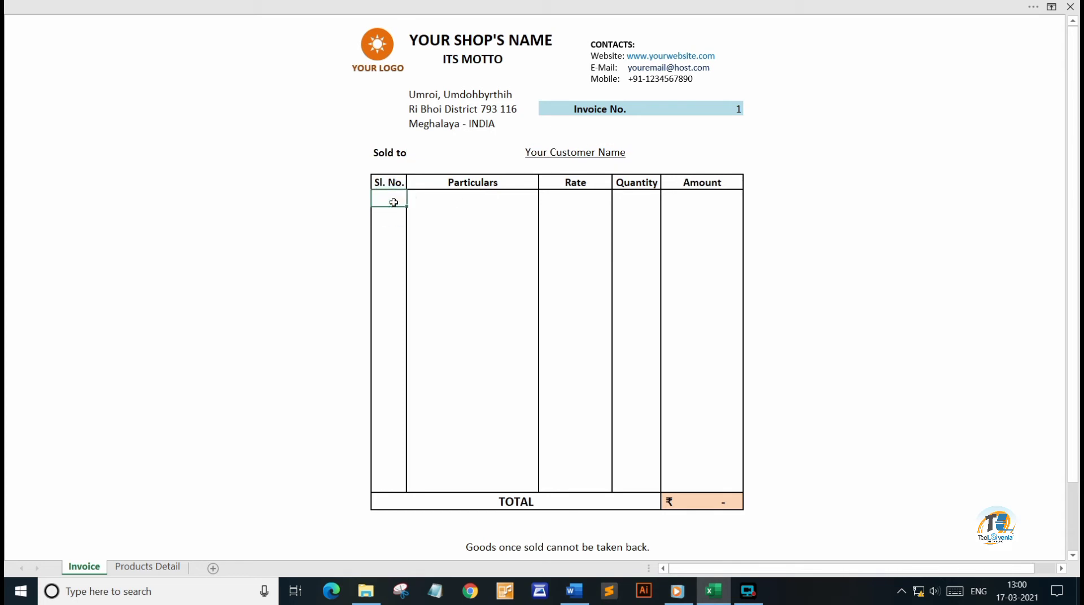
text(1)
click(485, 203)
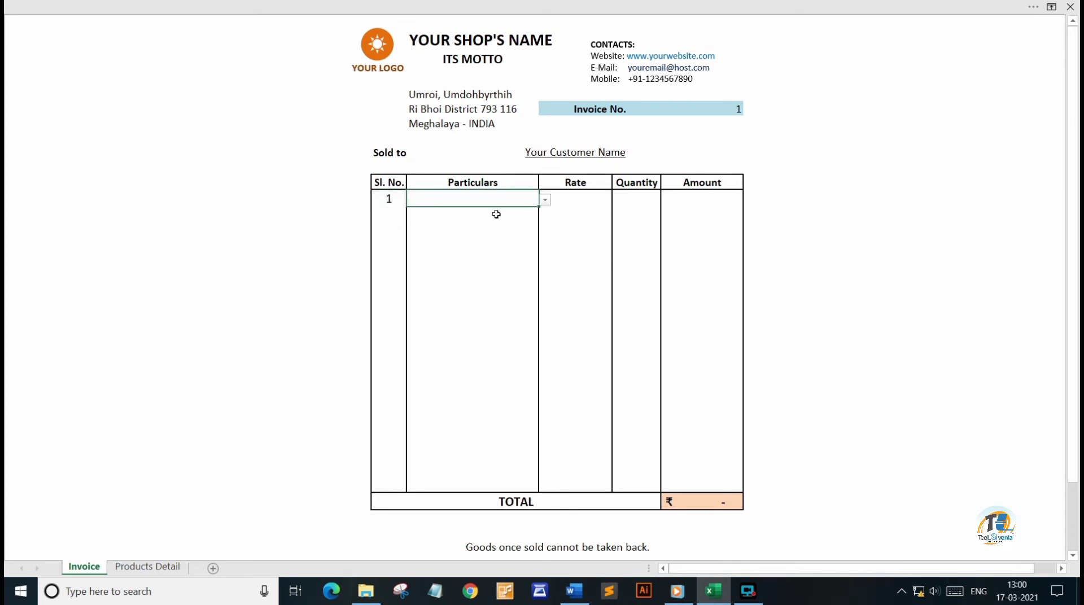
key(alt+Down)
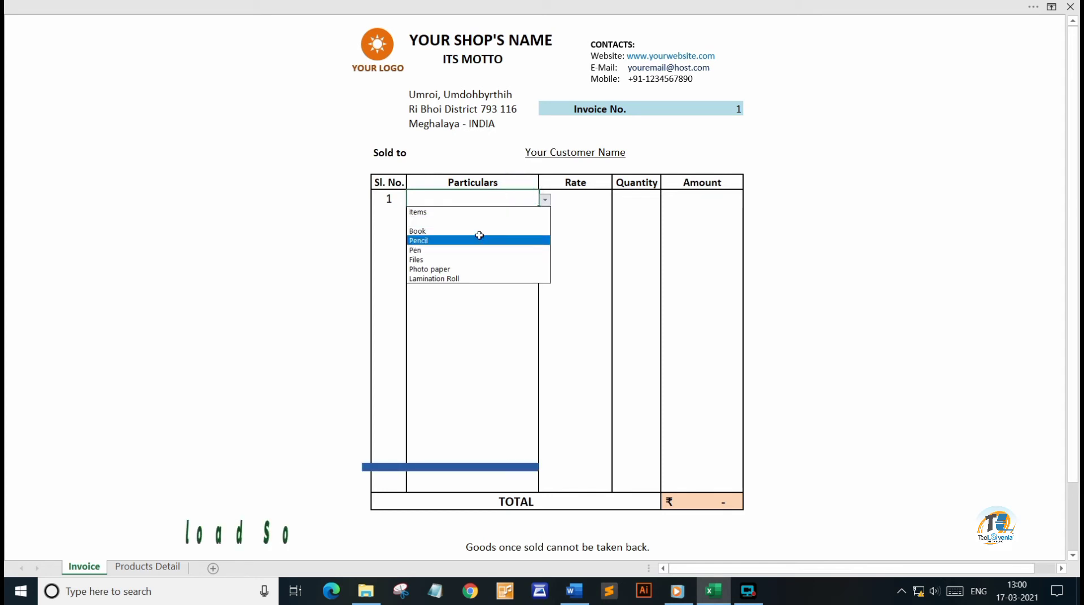
click(479, 231)
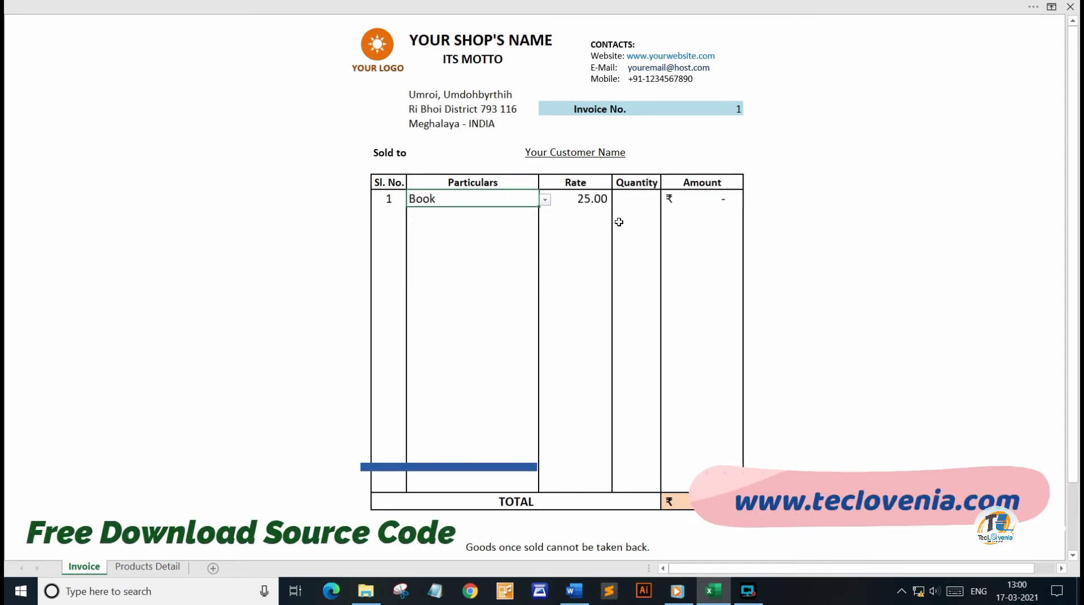
click(634, 196)
text(1)
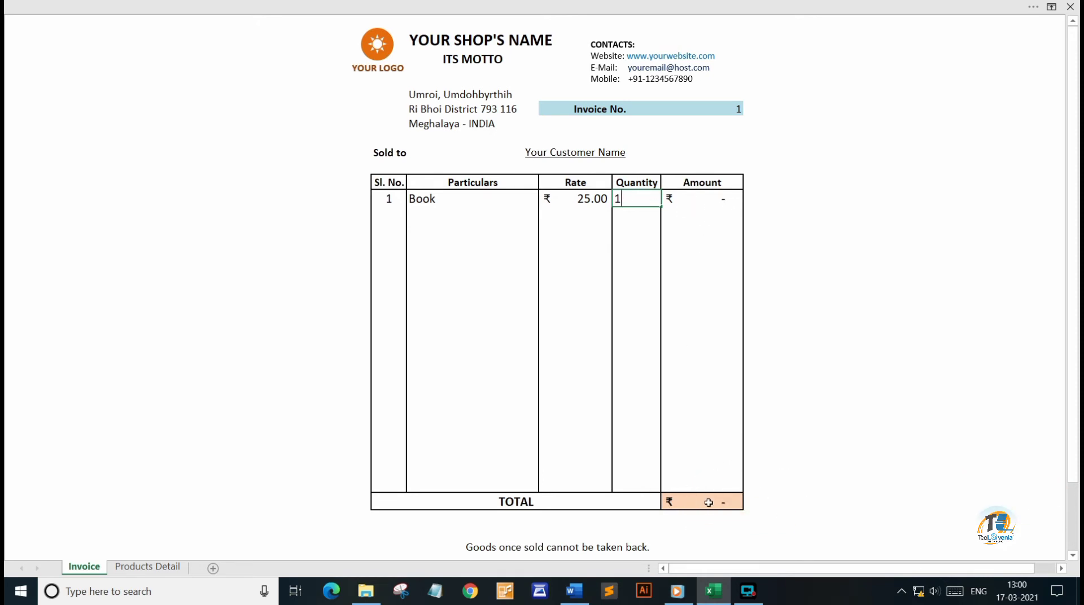
key(Return)
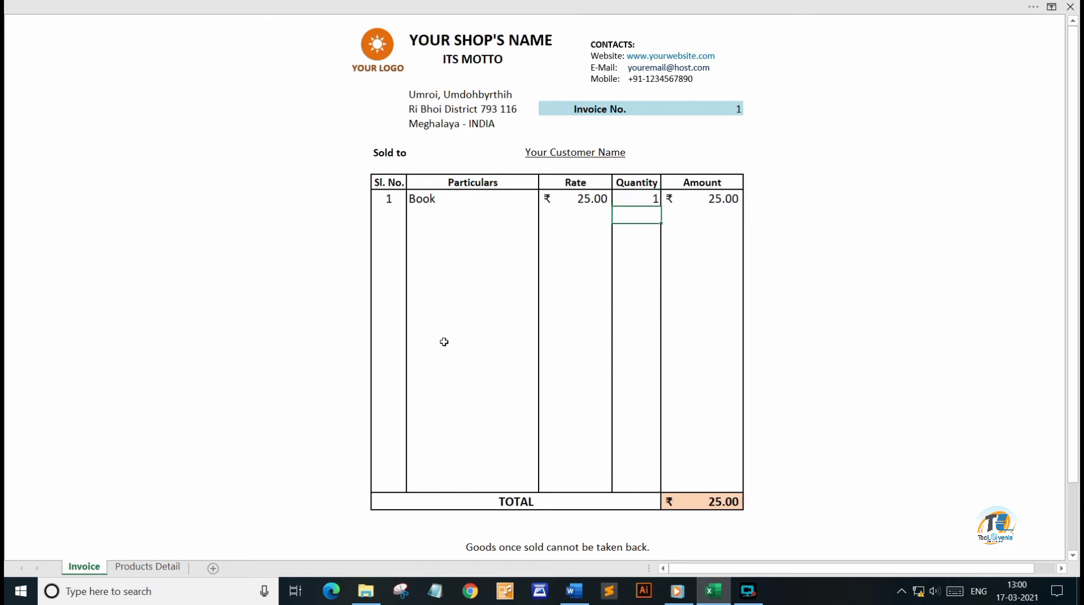
Add line 2: serial number 2, Photo paper from the dropdown, quantity 1 at ₹125.00
click(389, 214)
text(2)
click(438, 211)
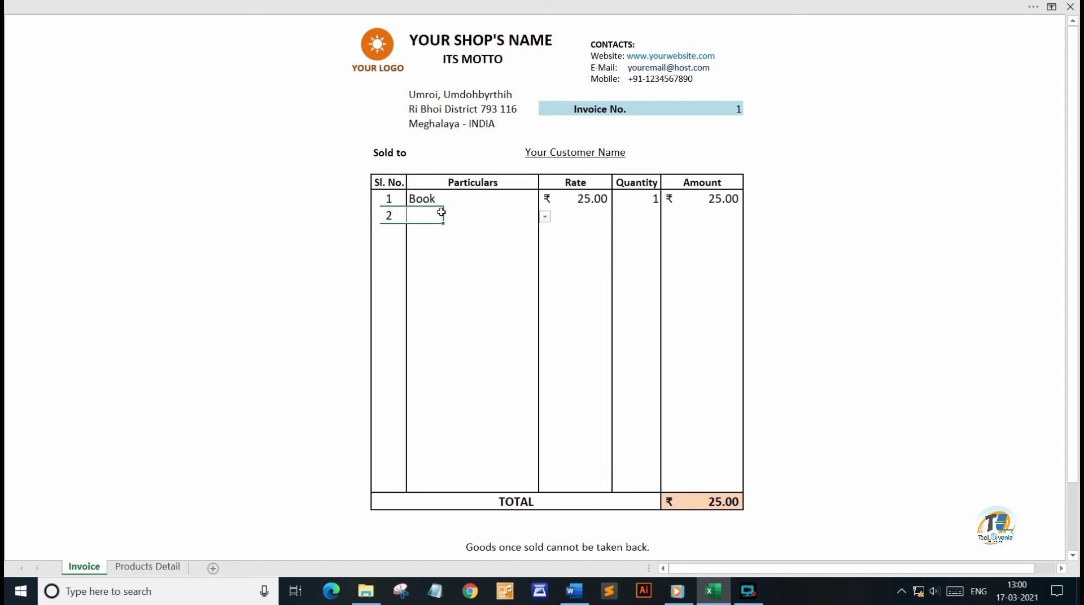
click(444, 213)
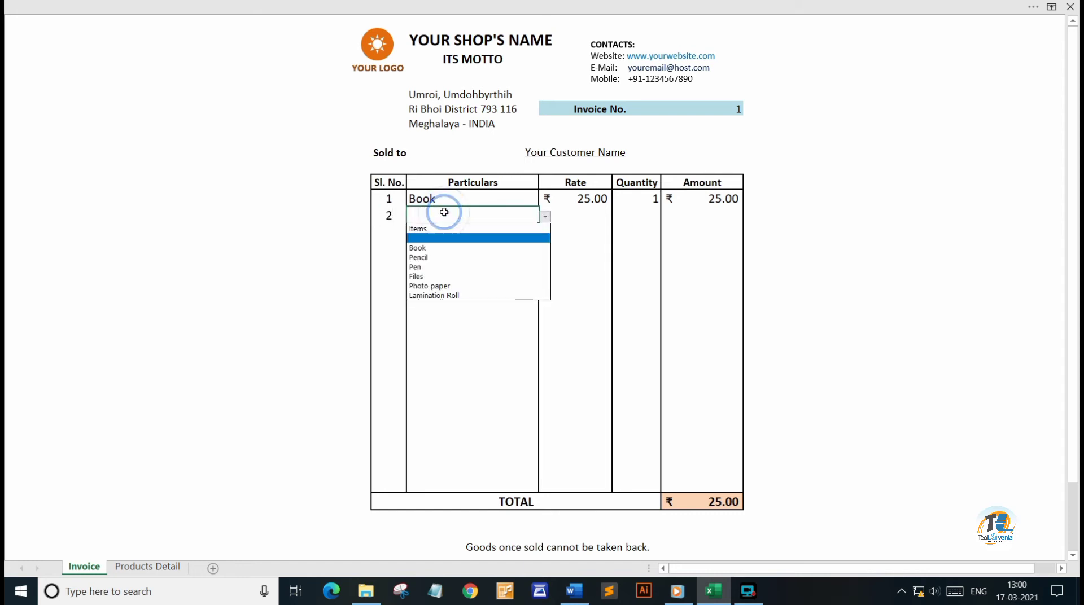
click(445, 286)
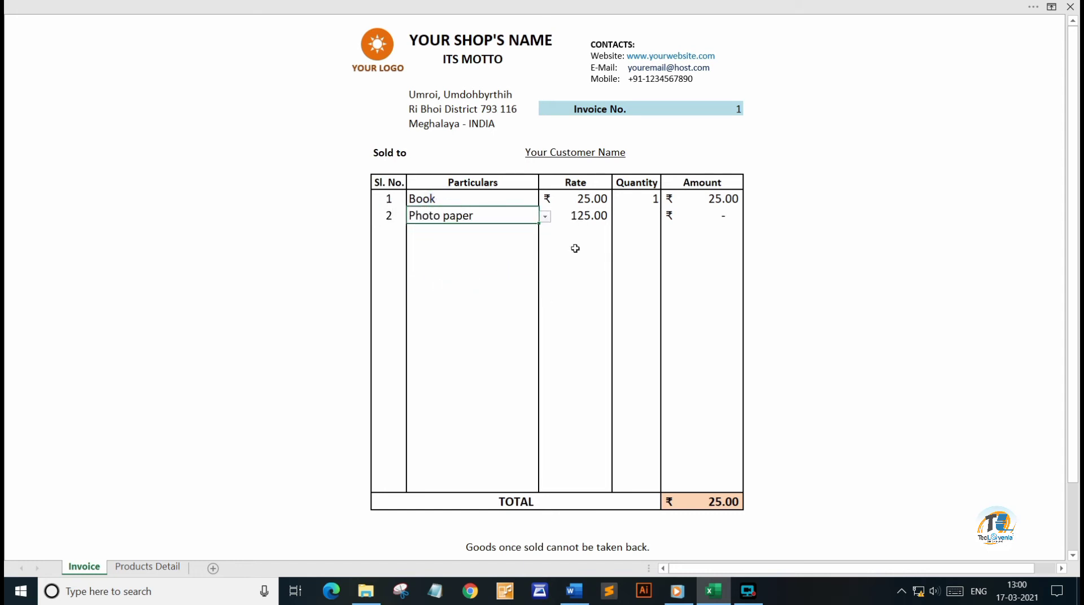
click(632, 215)
text(1)
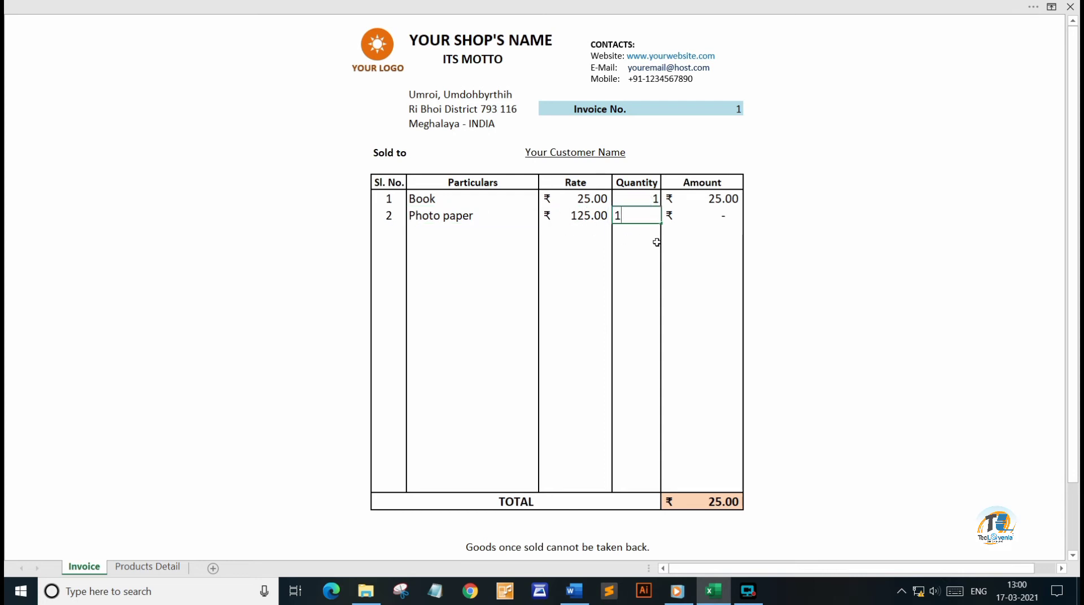
key(Return)
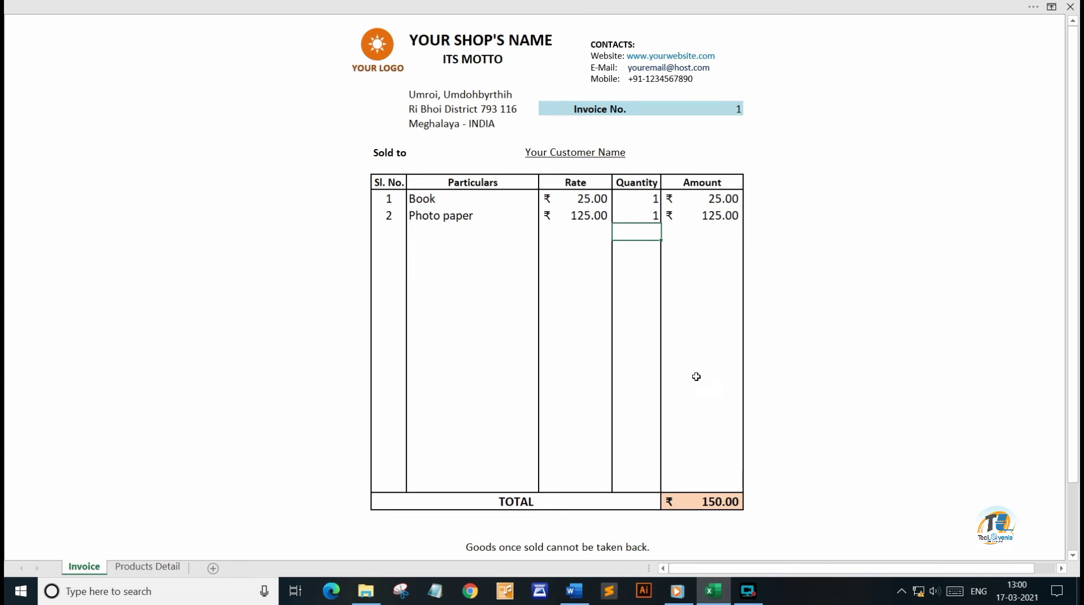
Raise Book's quantity to 2, then view the third line's item list without choosing anything
click(639, 200)
text(2)
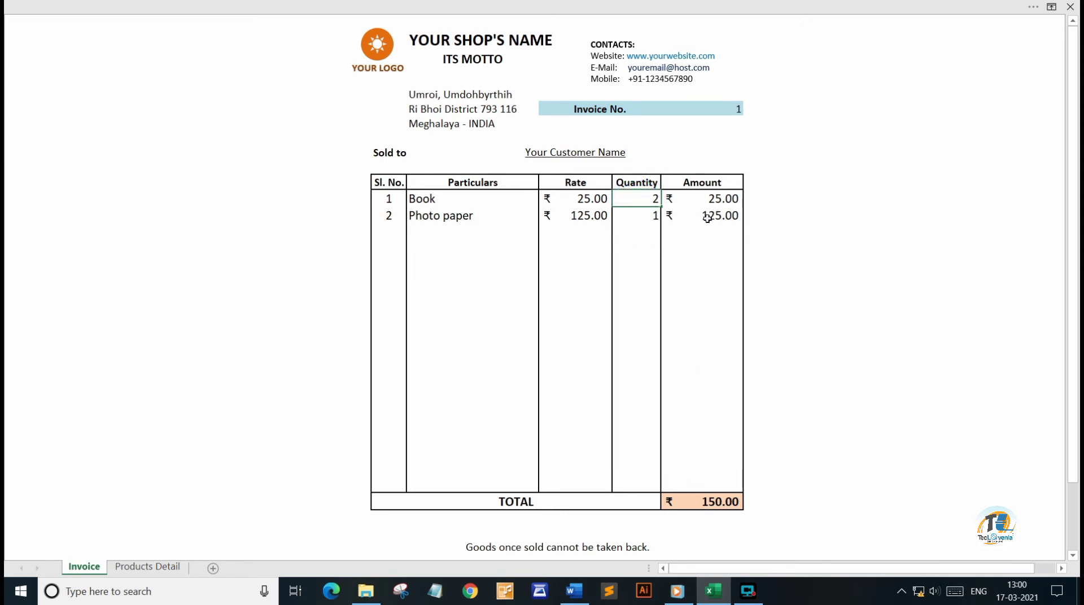
key(Return)
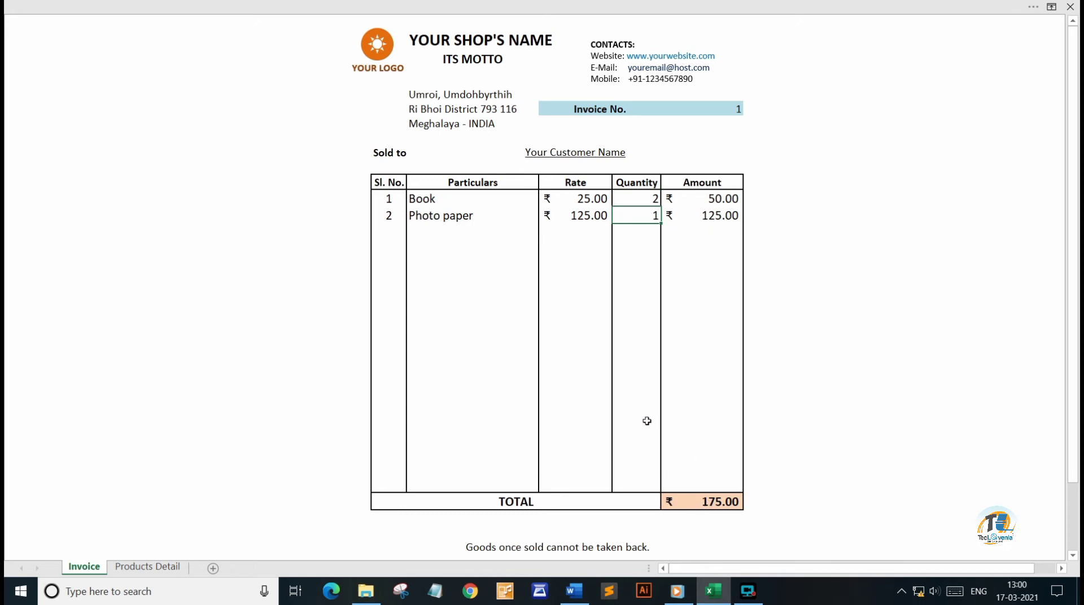
click(474, 230)
key(alt+Down)
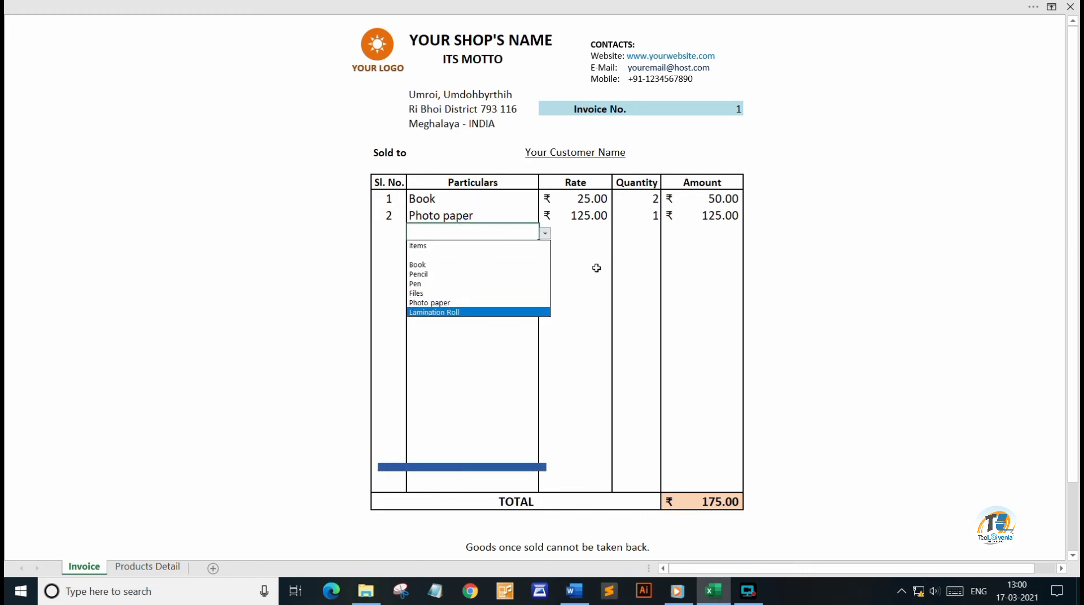
key(Escape)
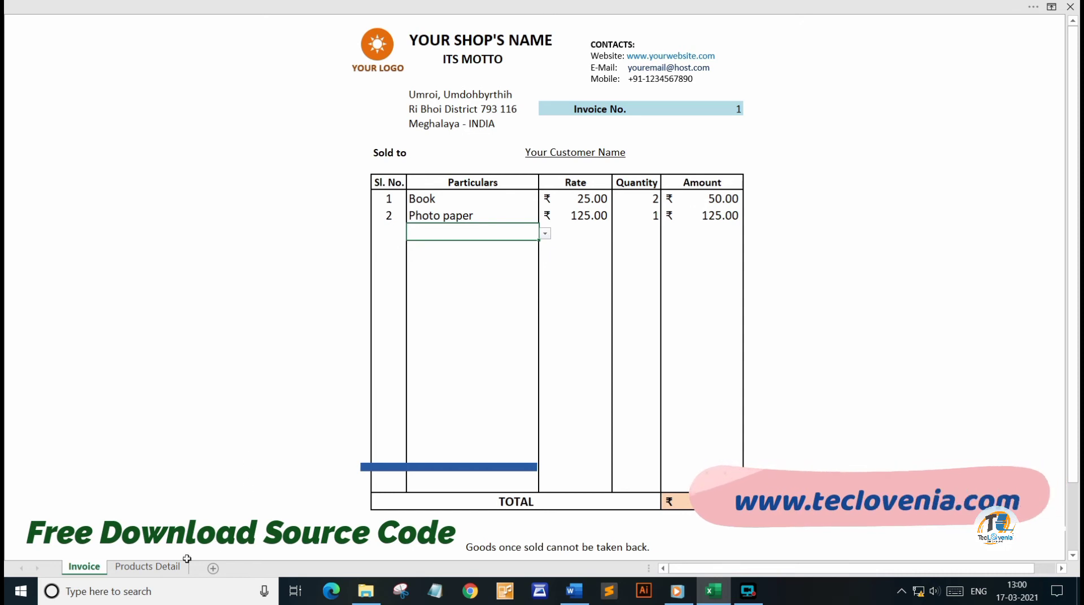
On the Products Detail sheet, add product 7, Ribbon at rate 15, in row 10
click(161, 566)
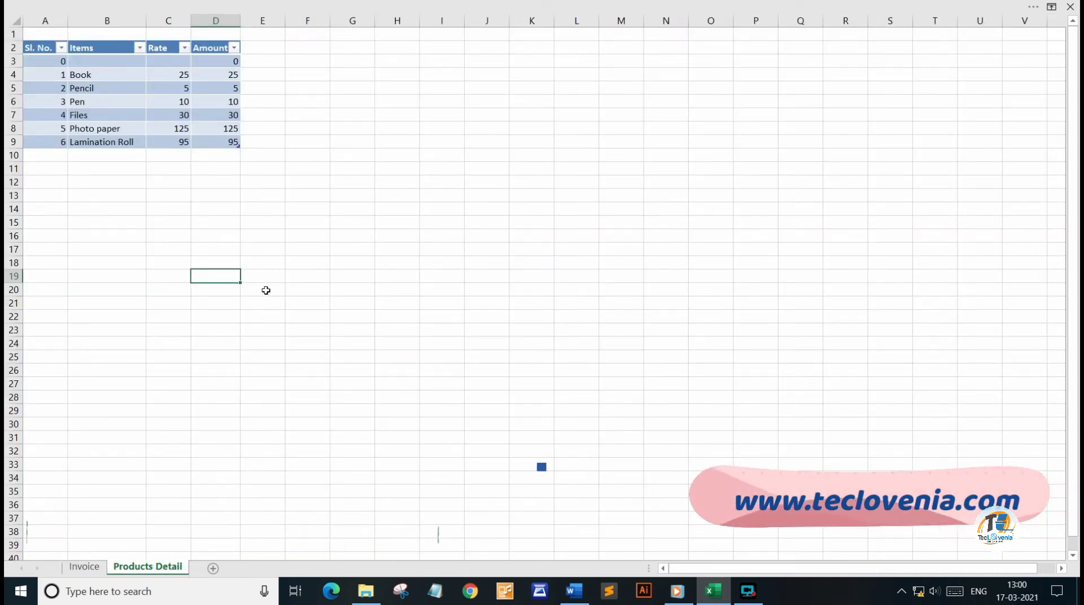
click(53, 155)
text(7)
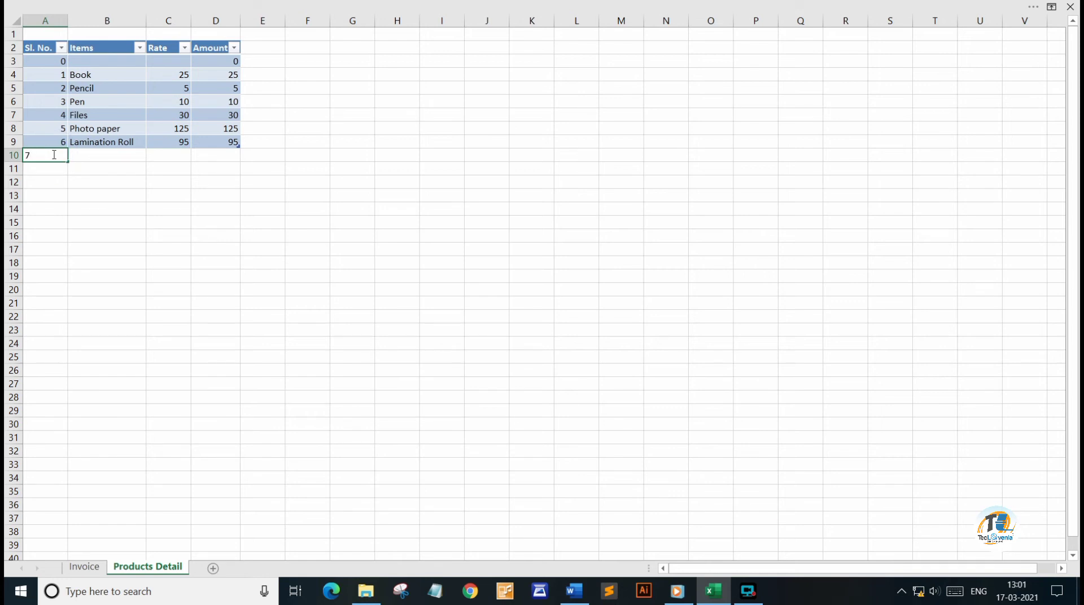
key(Tab)
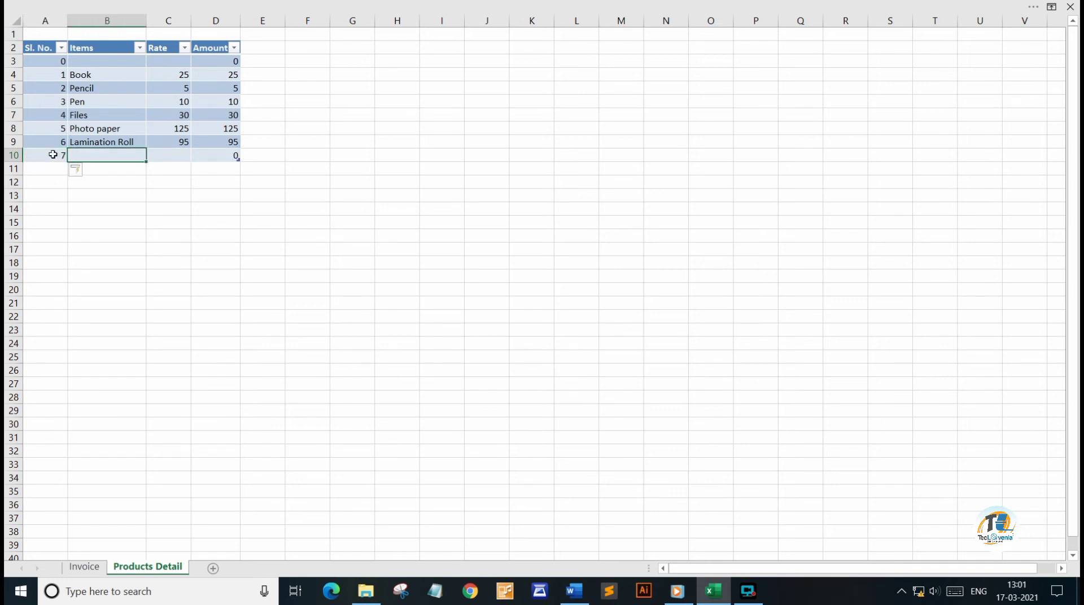
text(Ribbon)
key(Tab)
text(15)
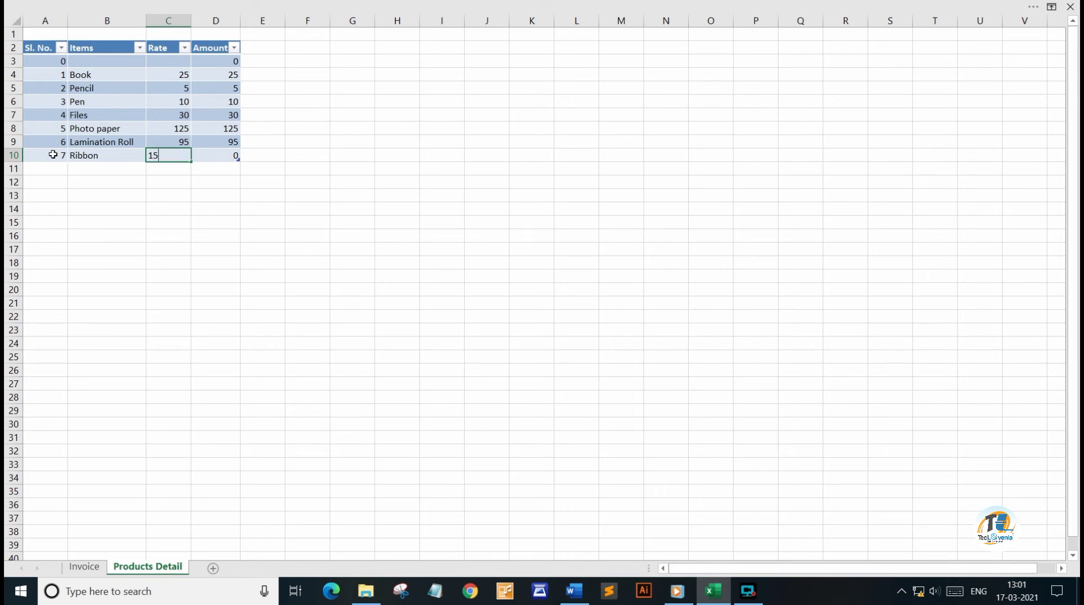
key(Return)
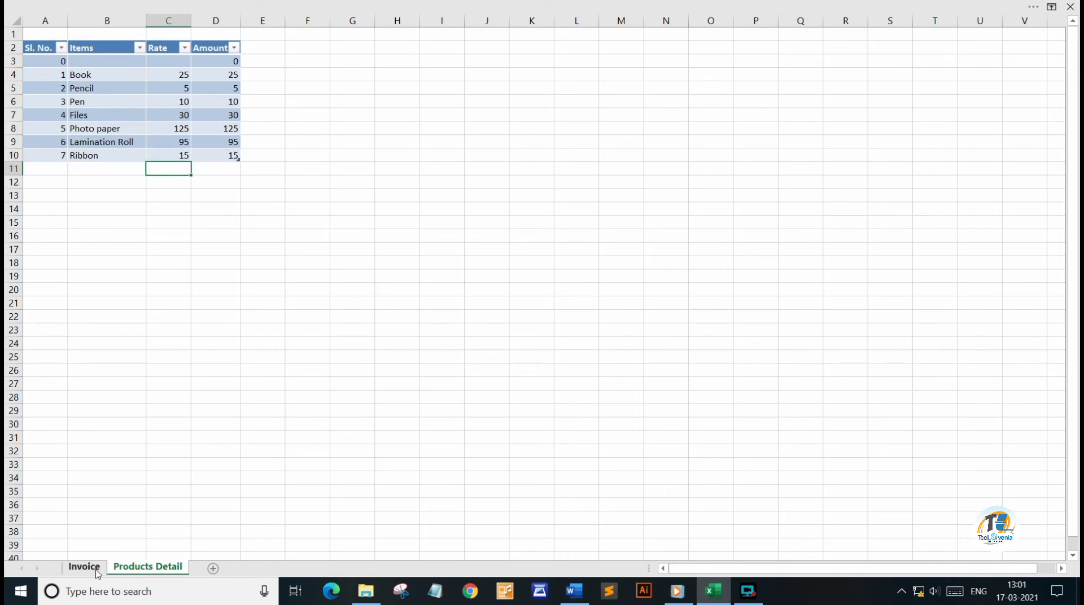
Back on the Invoice sheet, pick Ribbon from the dropdown as the third invoice line
click(86, 566)
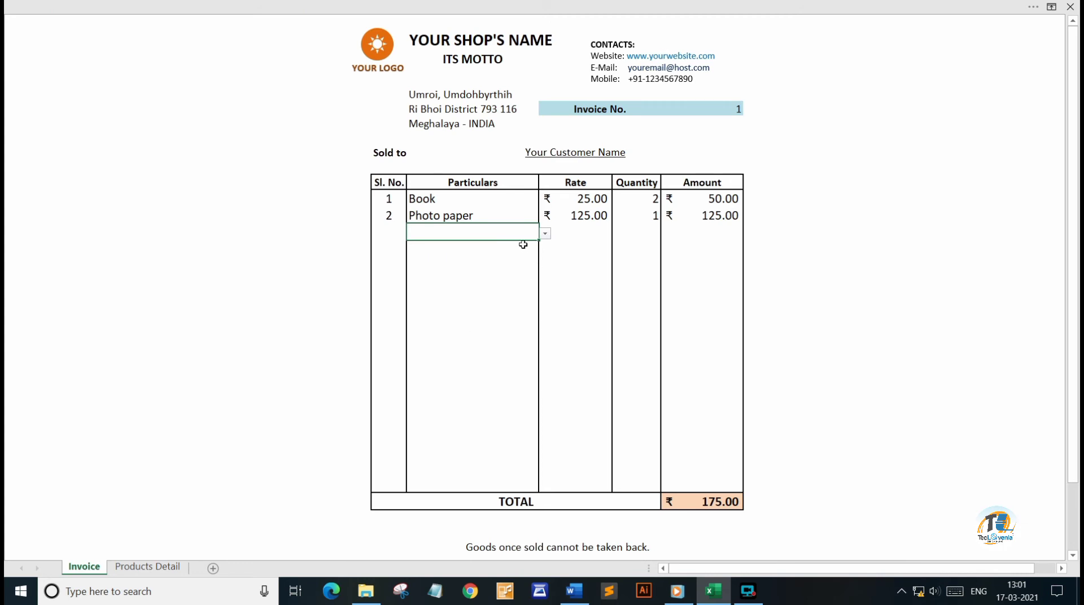
click(544, 233)
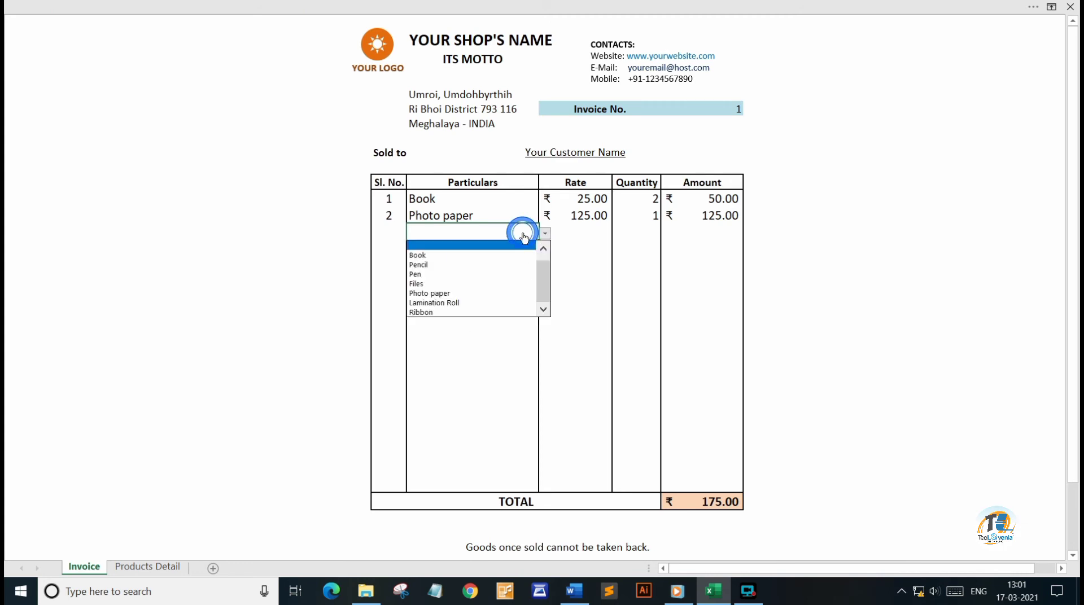
click(458, 314)
click(396, 233)
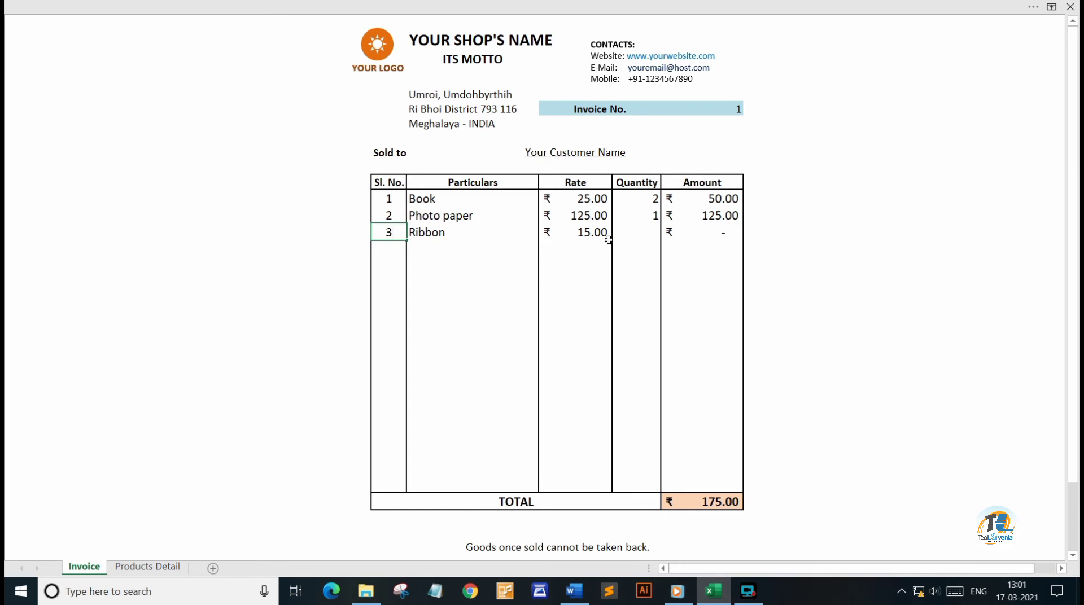
Set Ribbon's quantity to 1, giving a ₹15.00 amount and ₹190.00 total
click(644, 232)
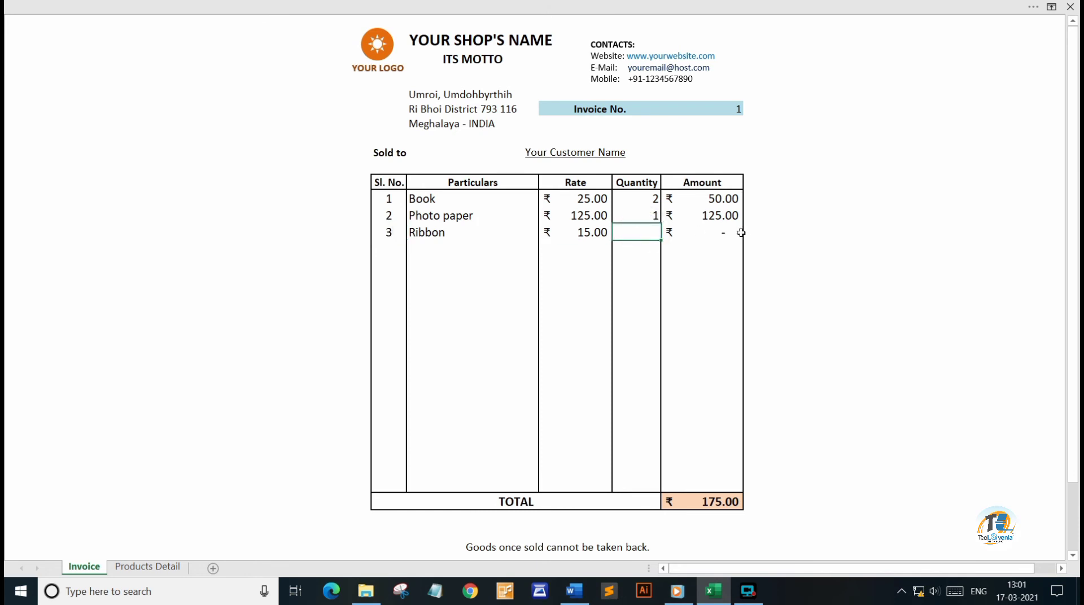
click(710, 233)
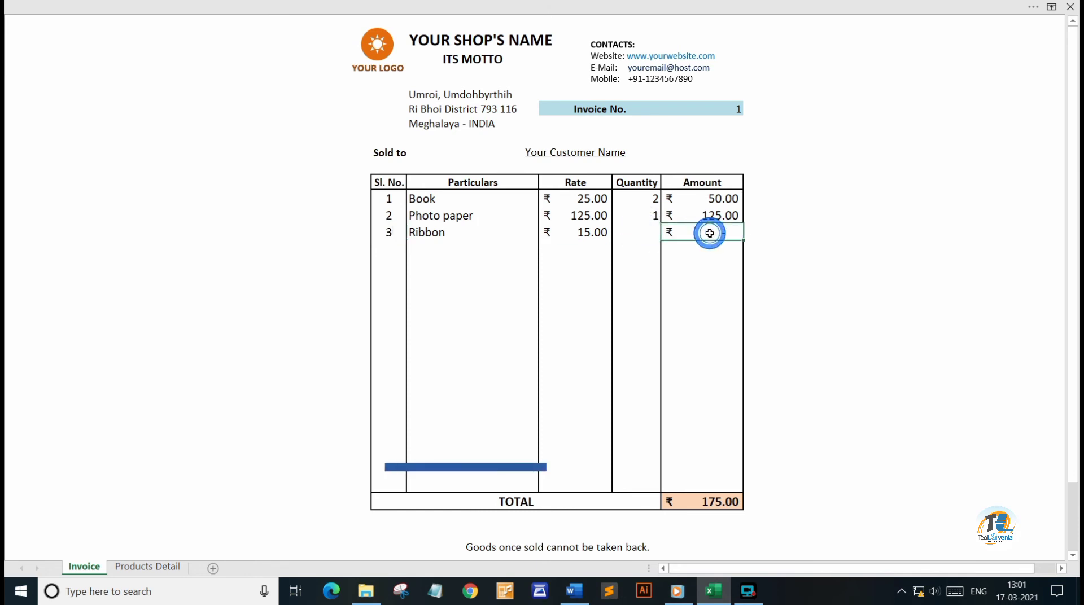
click(647, 233)
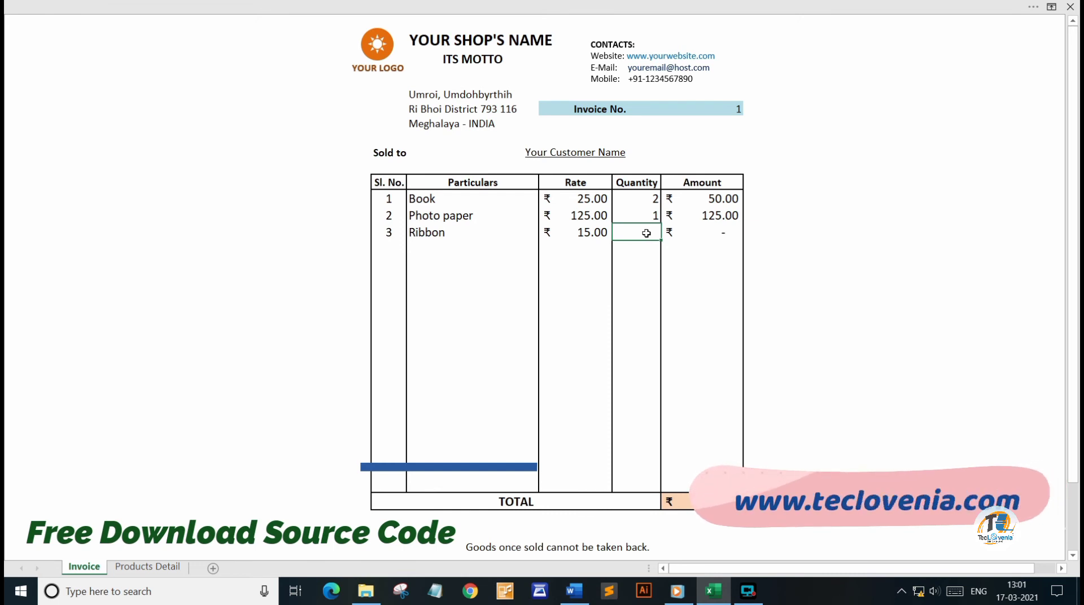
text(1)
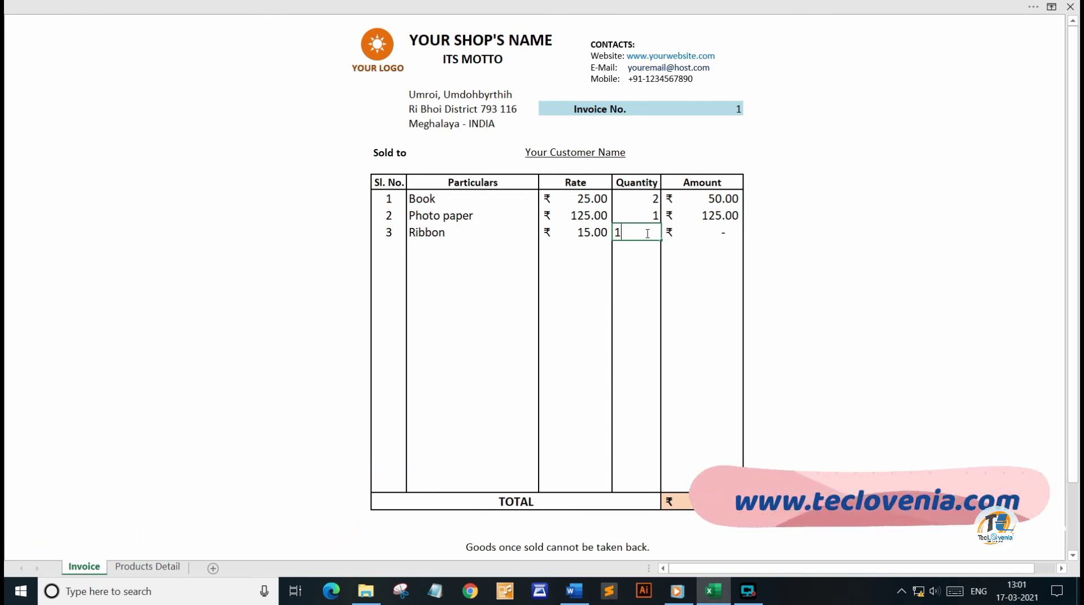
key(Return)
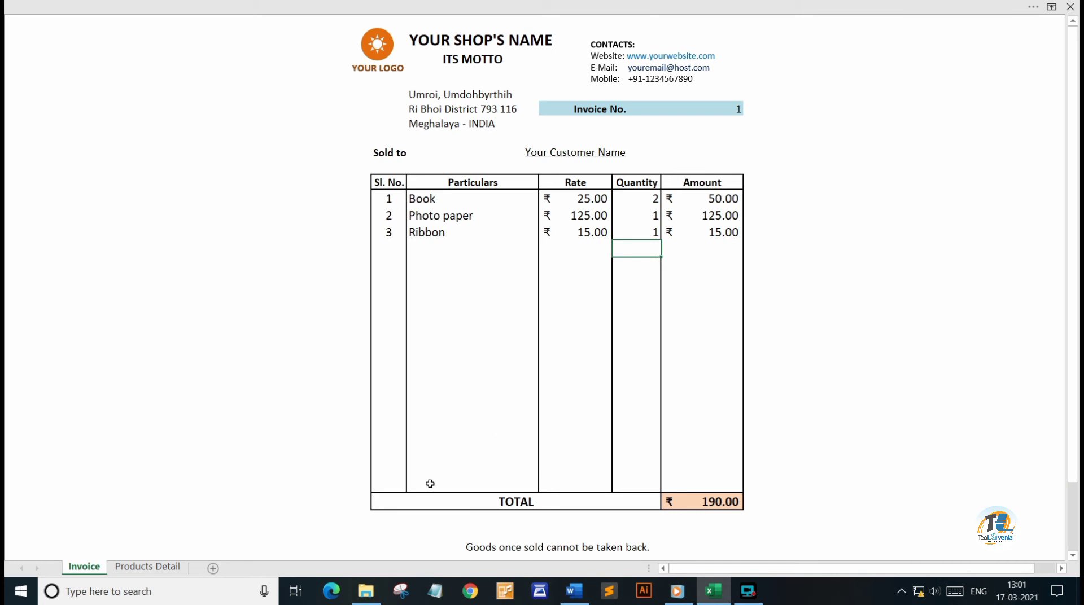
click(147, 567)
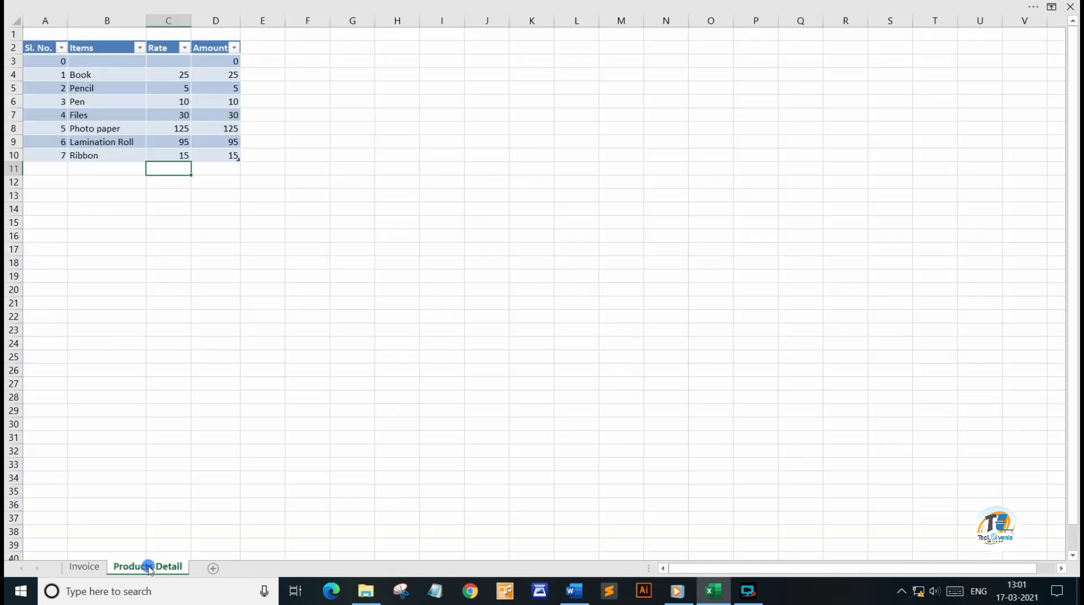
Add product 8, Laptop at rate 45000, in row 11 of Products Detail
click(64, 163)
text(8)
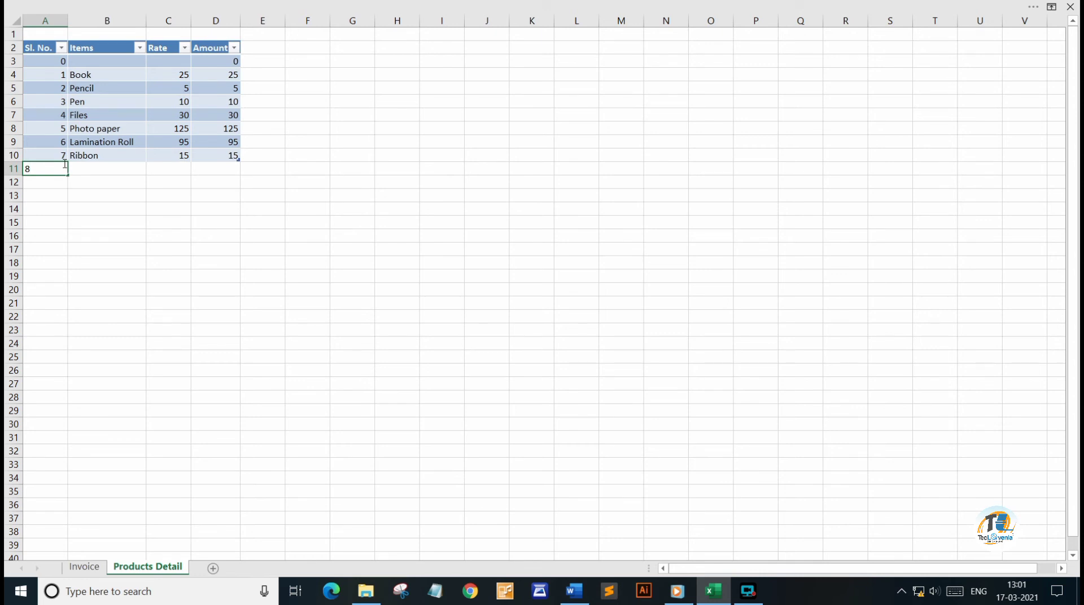
key(Tab)
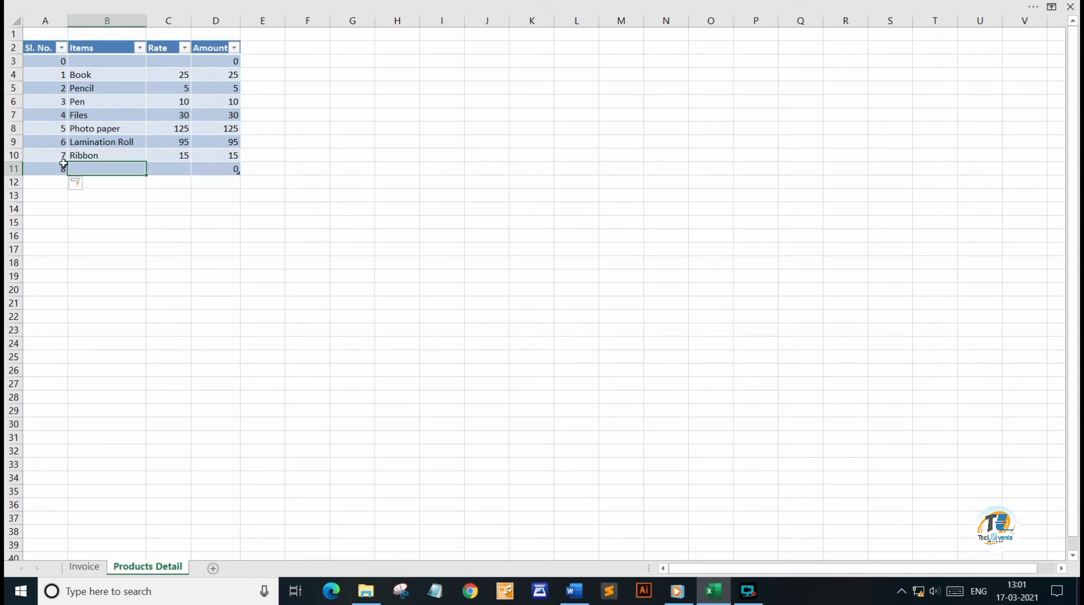
text(La)
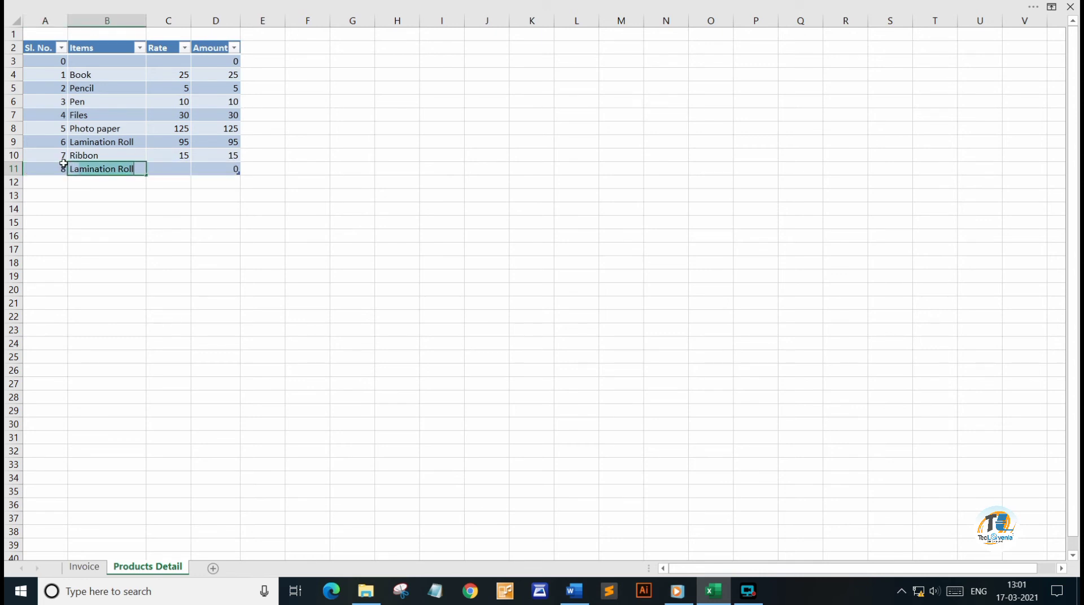
text(ptop)
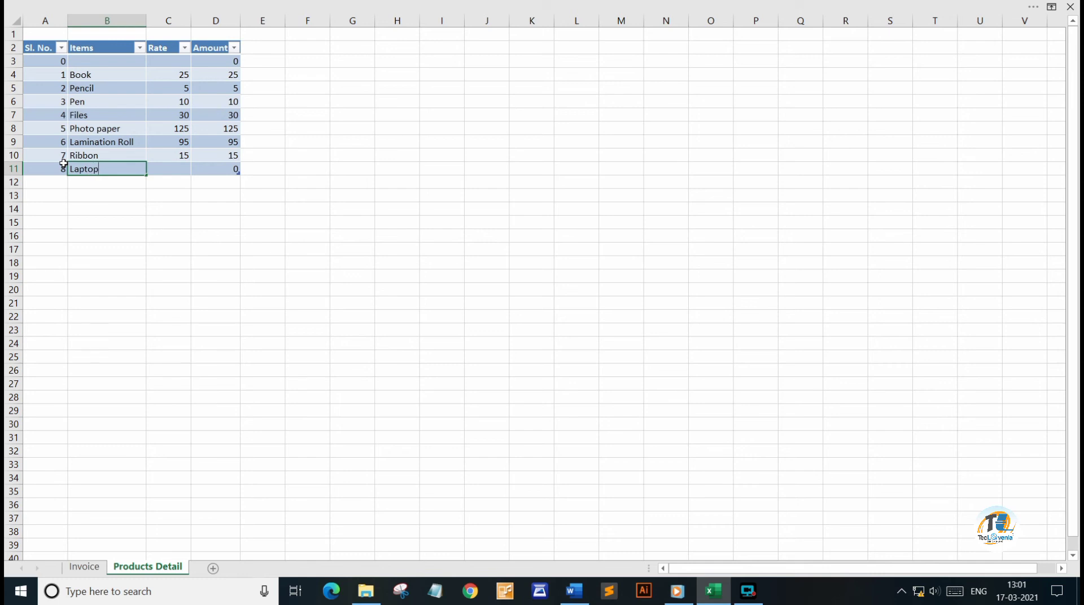
key(Tab)
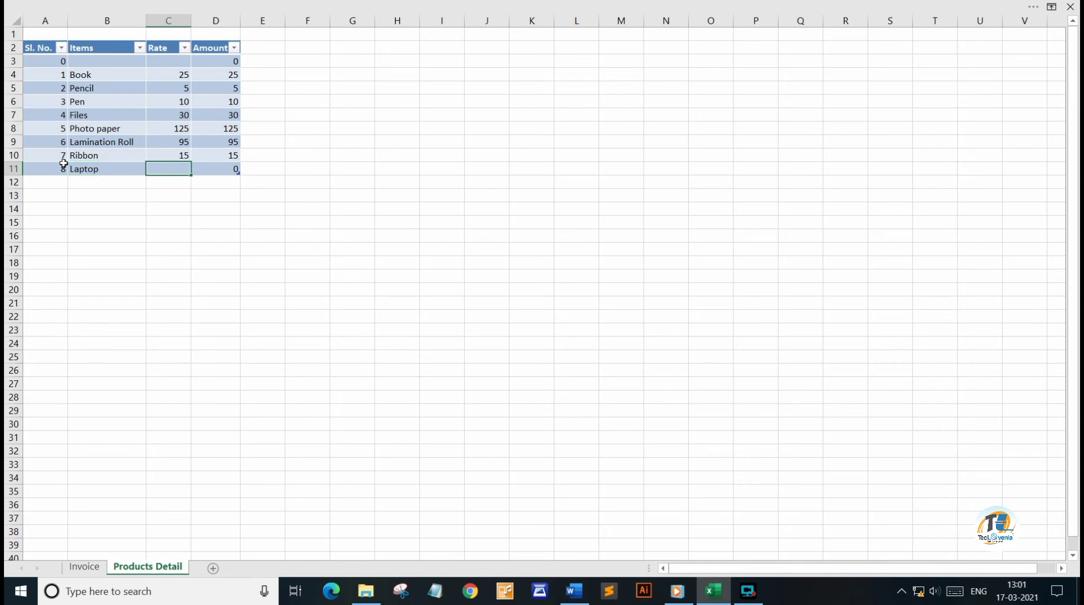
text(45000)
key(Return)
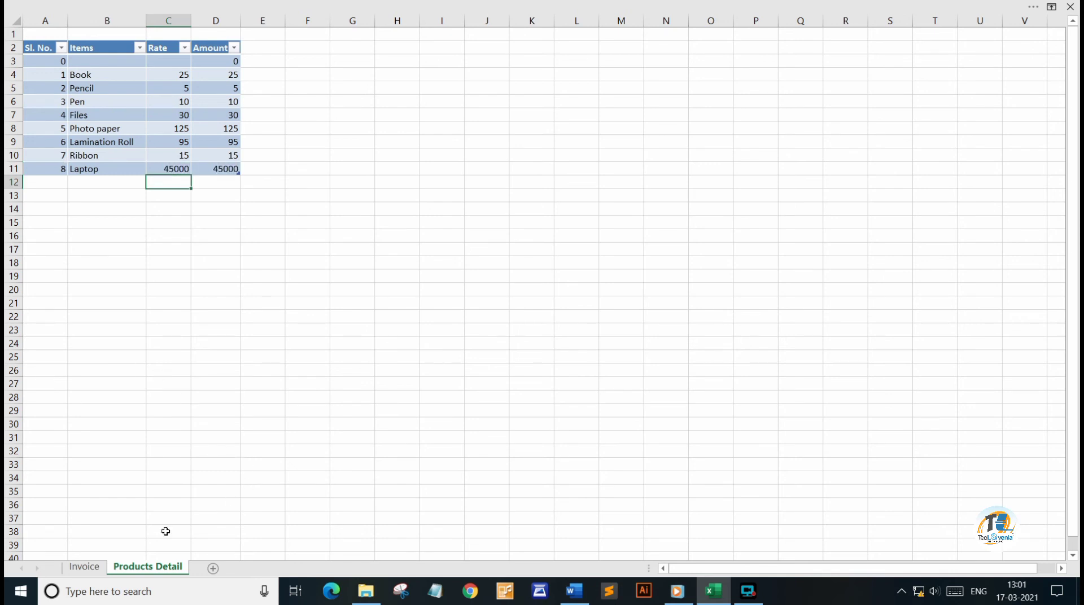
click(83, 566)
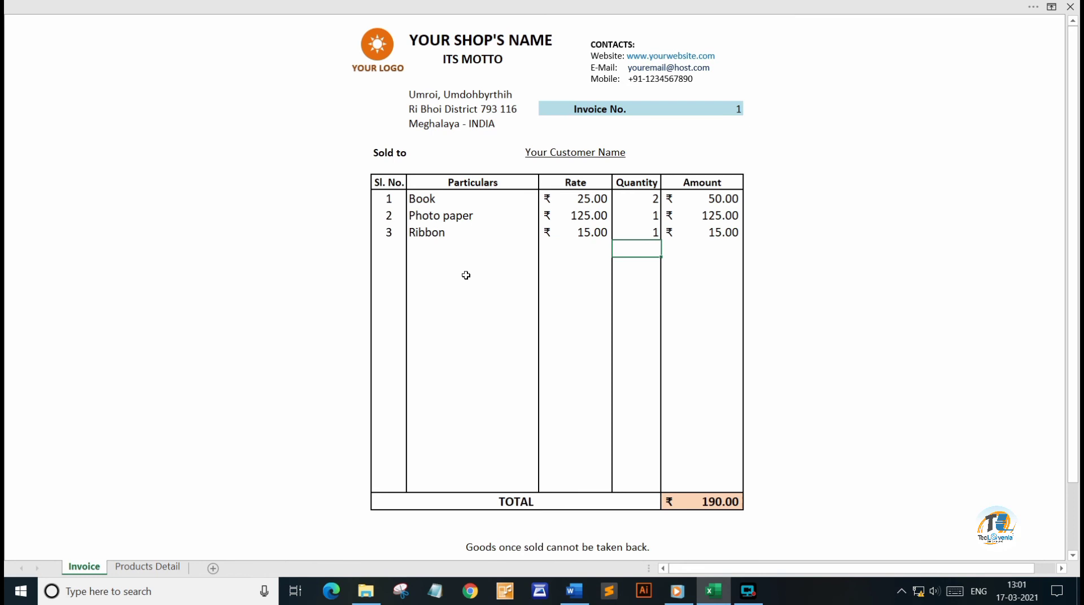
Pick Laptop (₹45,000.00) from the row-4 dropdown with quantity 1, making the total ₹45,190.00
click(401, 250)
text(4)
click(419, 249)
key(alt+Down)
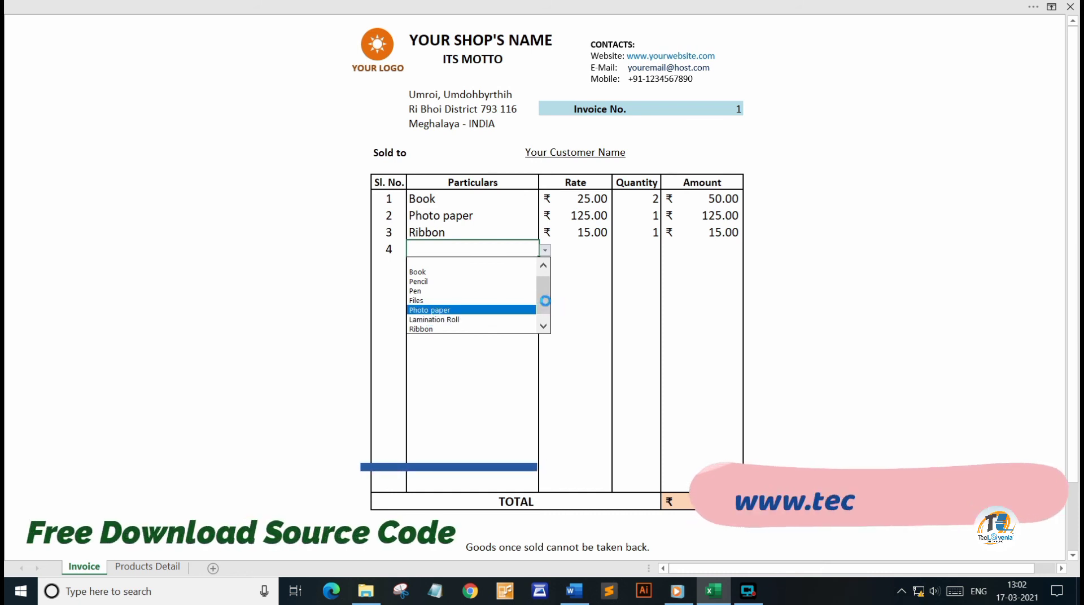
scroll(545, 300, down, 1)
click(466, 328)
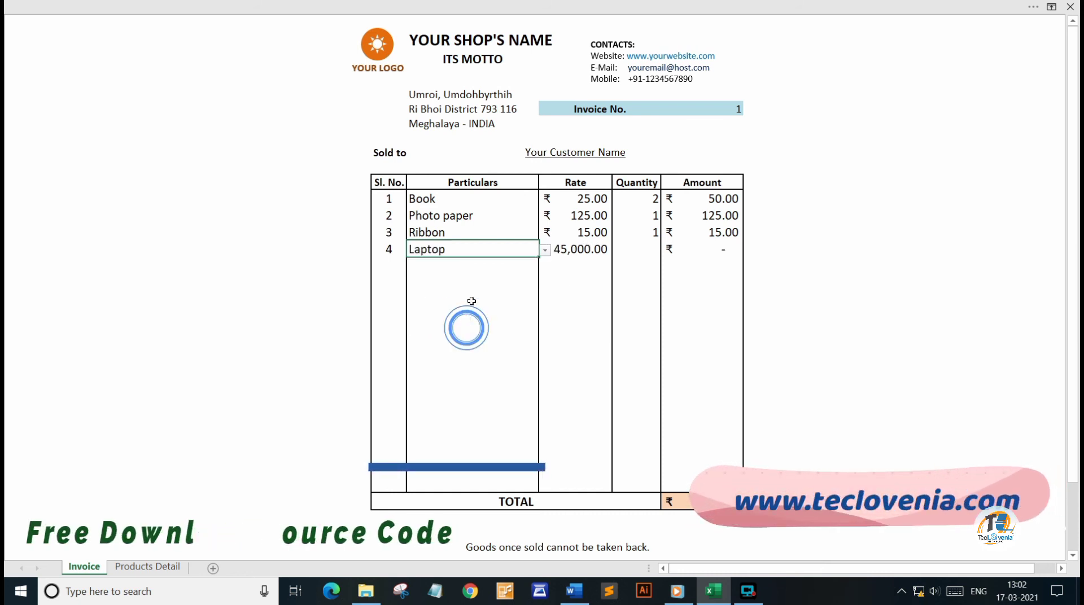
click(638, 251)
text(1)
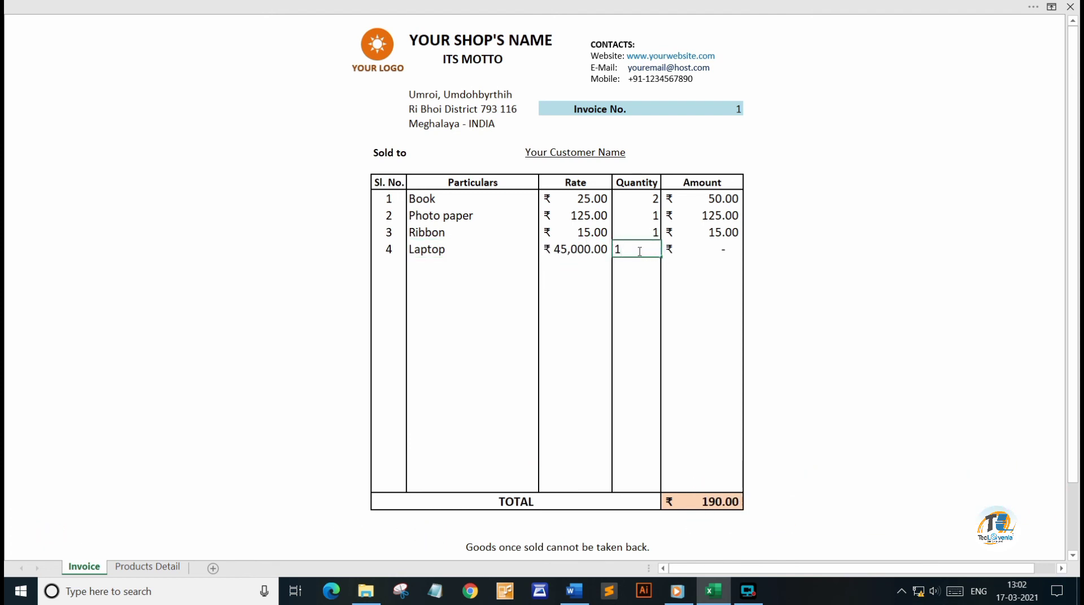
key(Return)
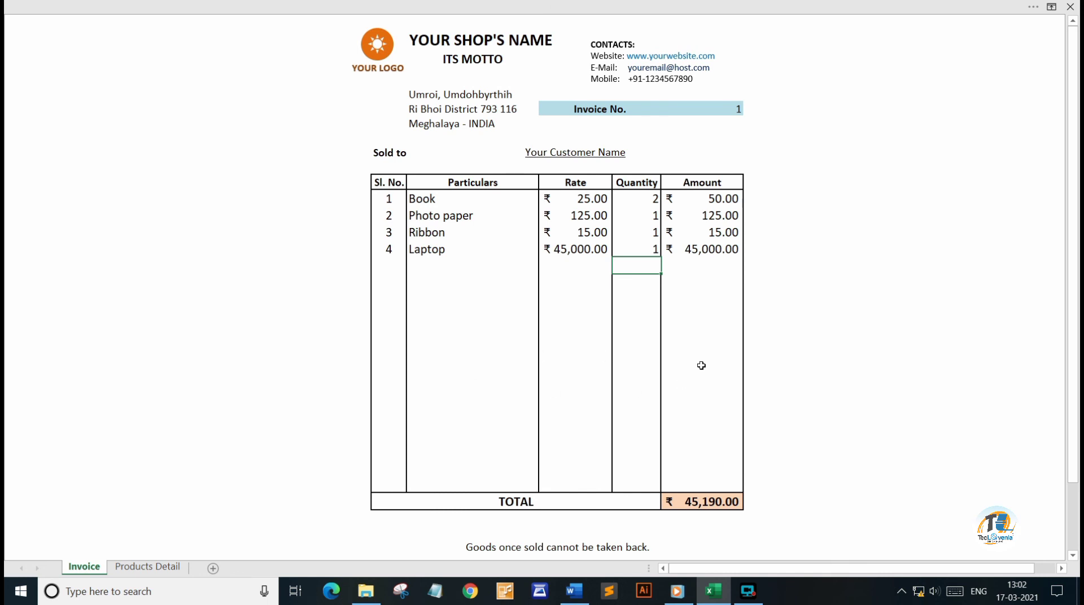
scroll(701, 366, down, 2)
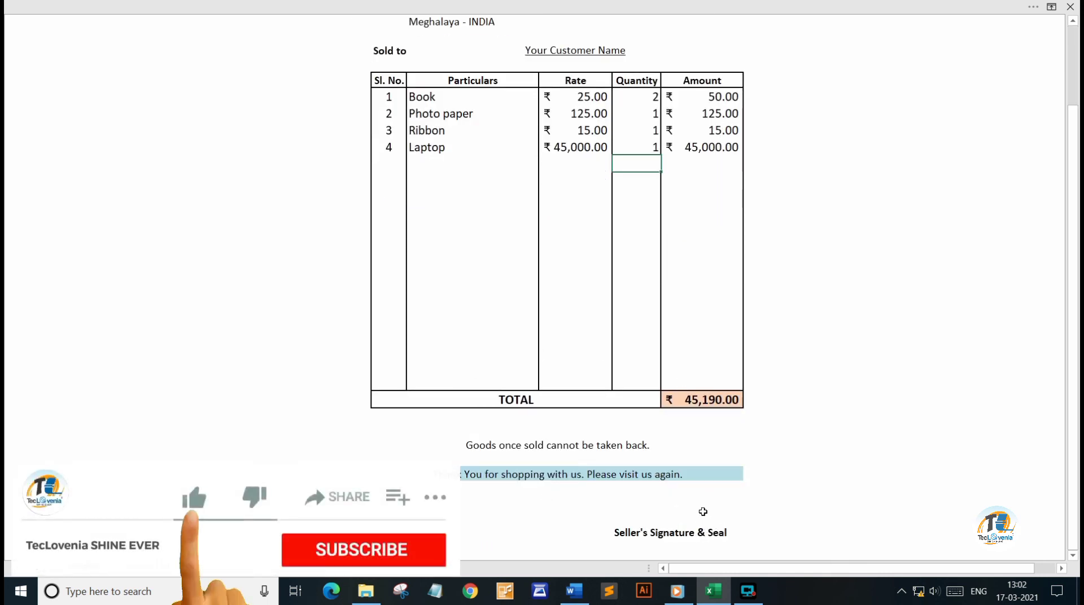
scroll(701, 511, up, 2)
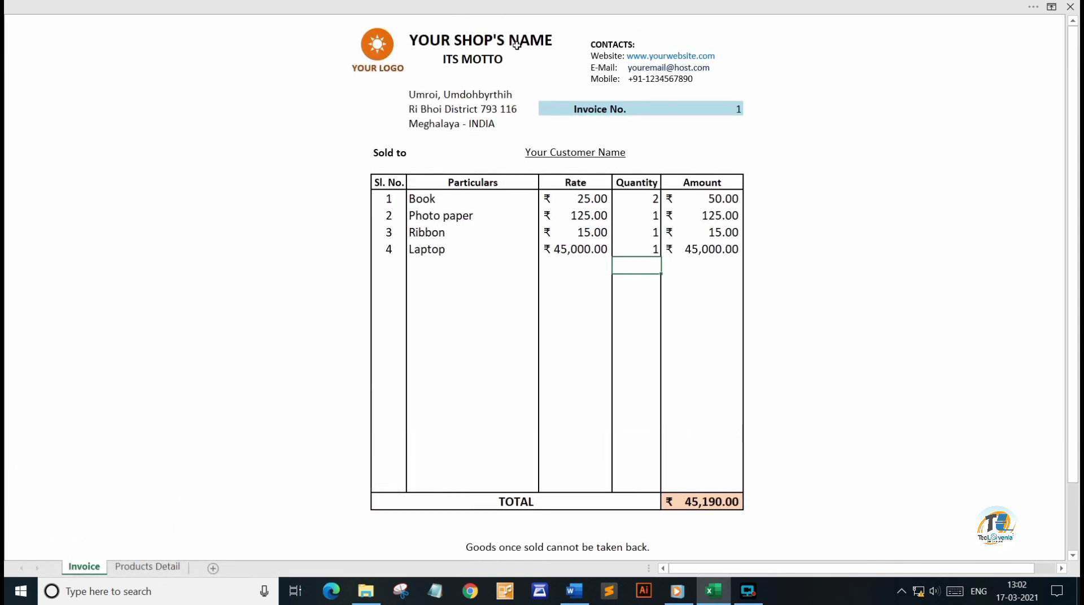
click(516, 44)
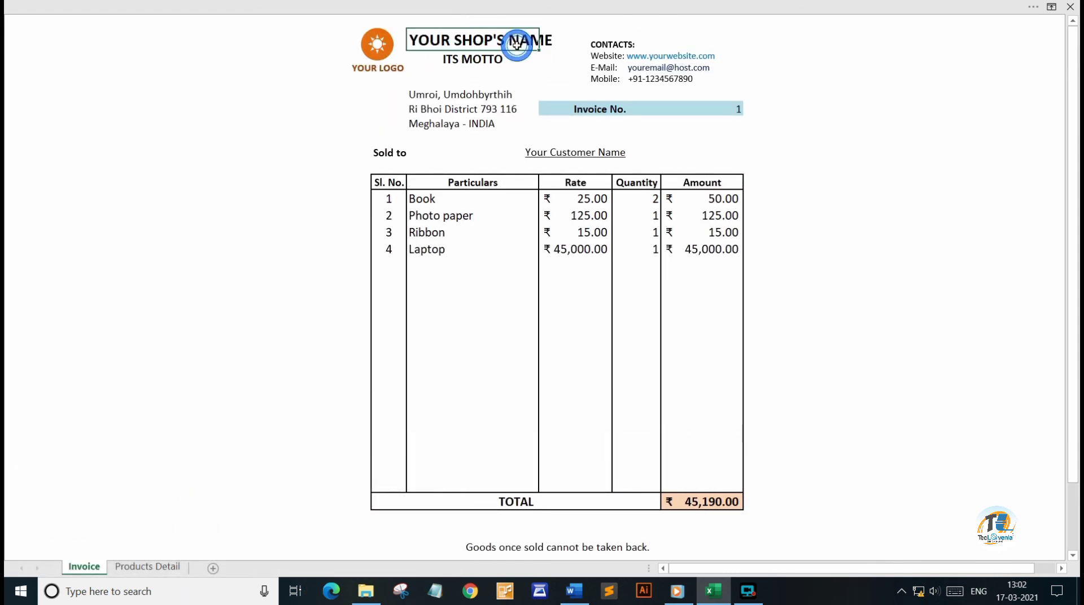
click(391, 75)
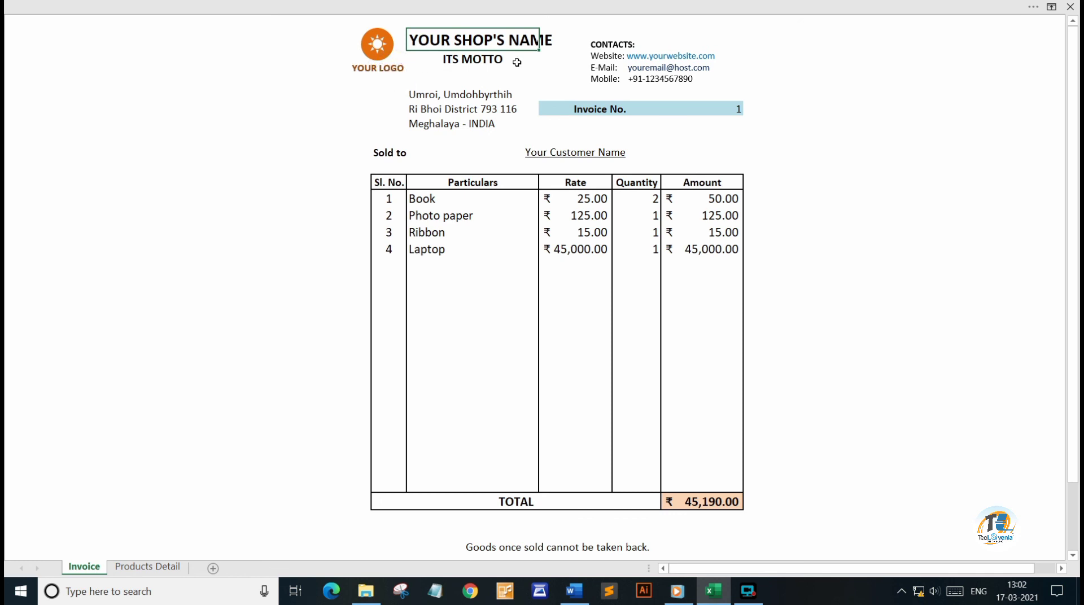
click(633, 57)
click(430, 91)
click(449, 108)
click(448, 122)
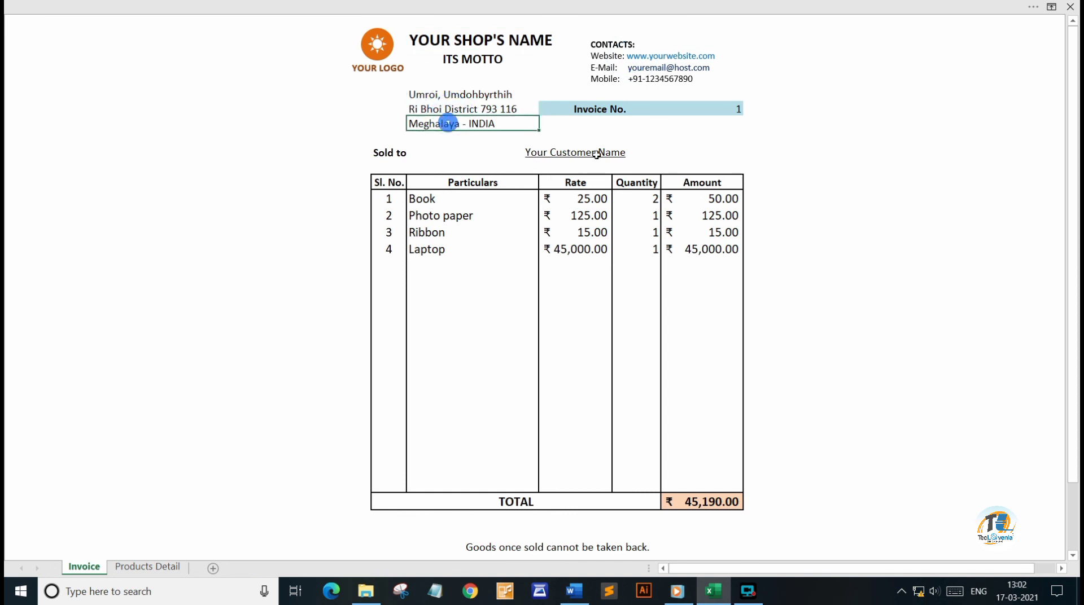
Replace invoice number 1 with 2, then scroll through the invoice to review it
click(704, 111)
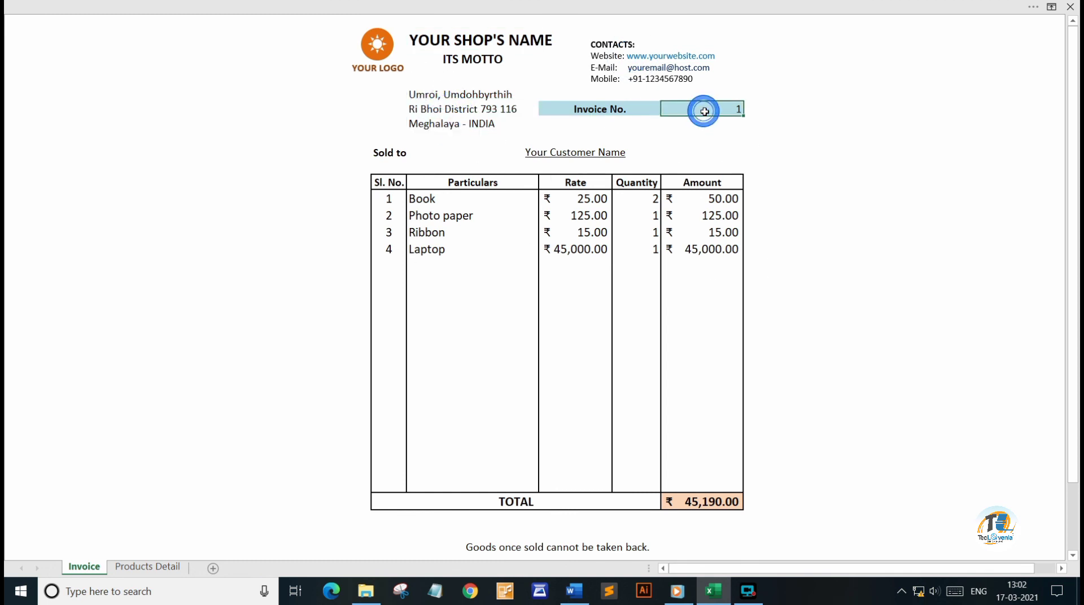
key(BackSpace)
text(2)
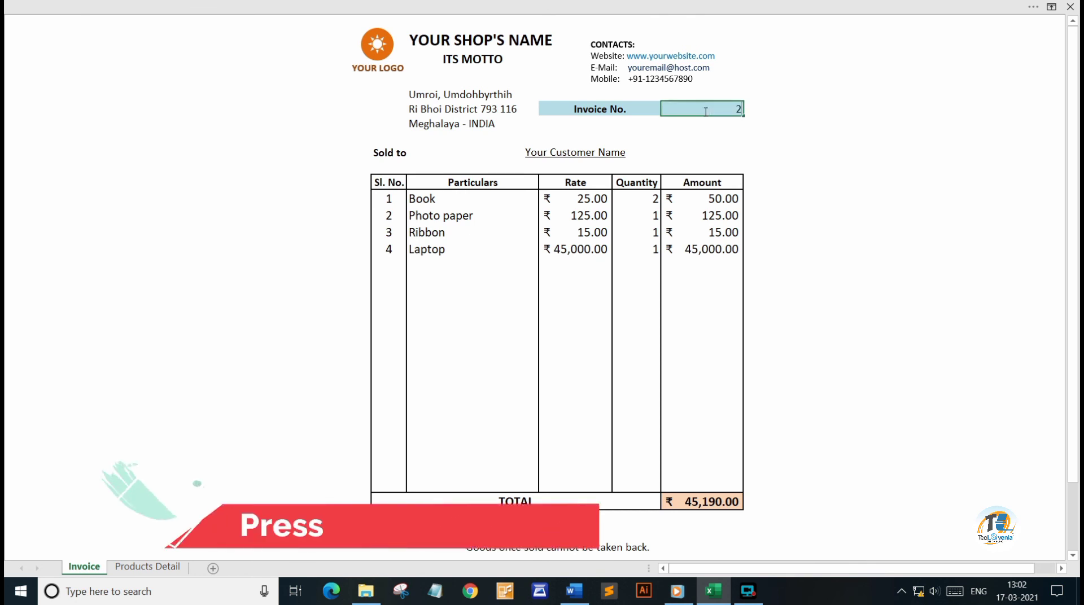
key(Return)
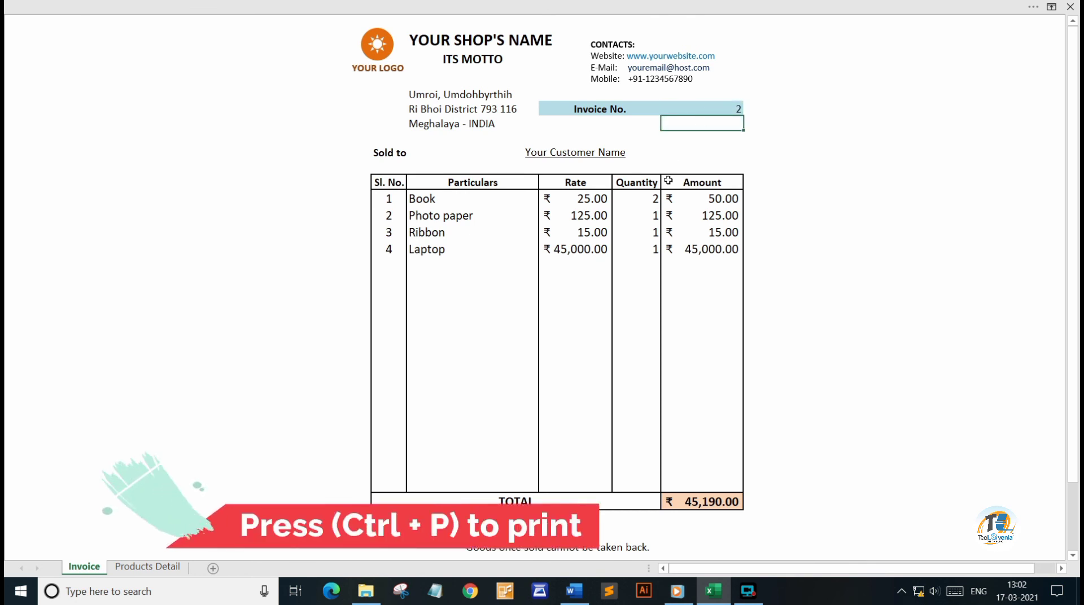
scroll(703, 412, down, 3)
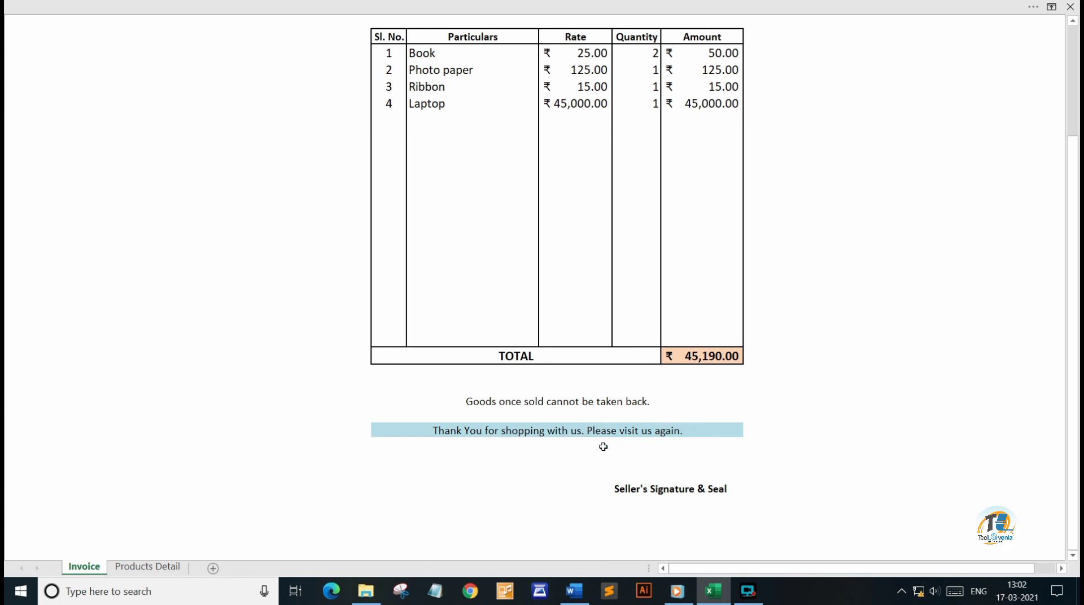
scroll(685, 379, up, 3)
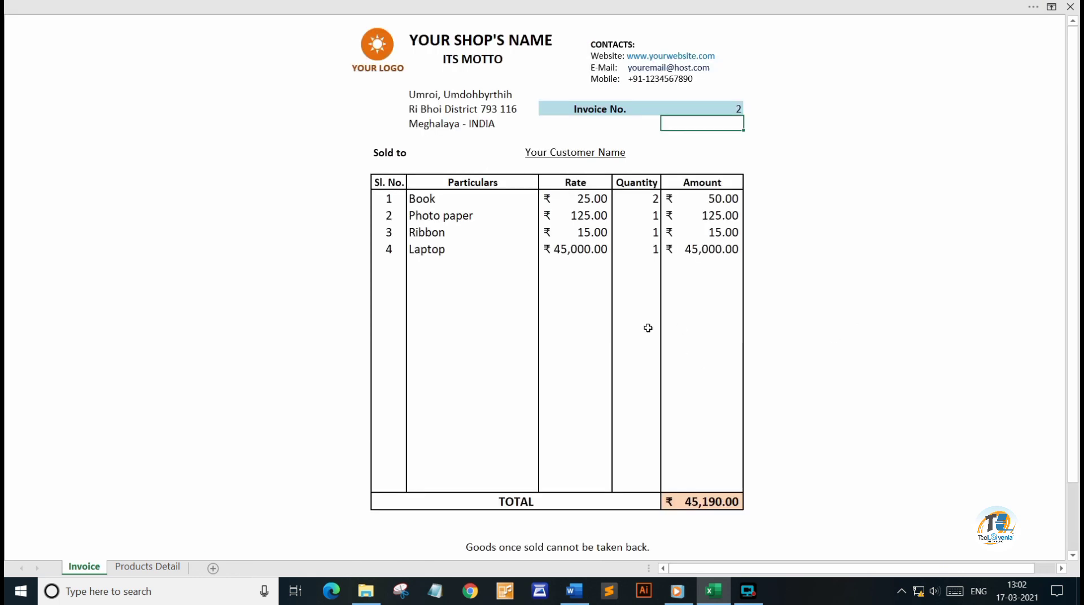